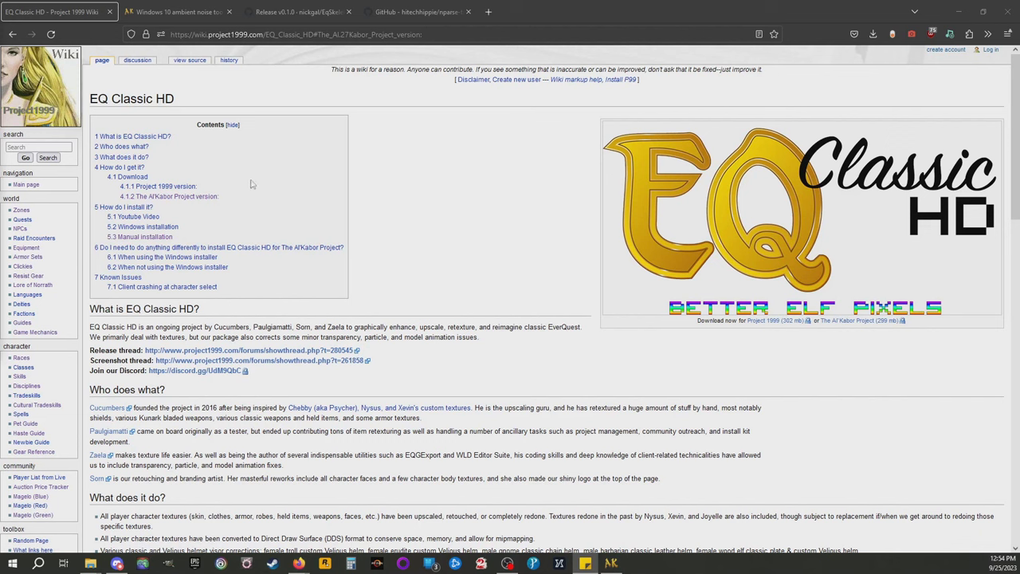
Step: Go to the Al'Kabor Project version download on the wiki page and switch to the extracted EQClassicHDTAKP folder in File Explorer
left_click(216, 200)
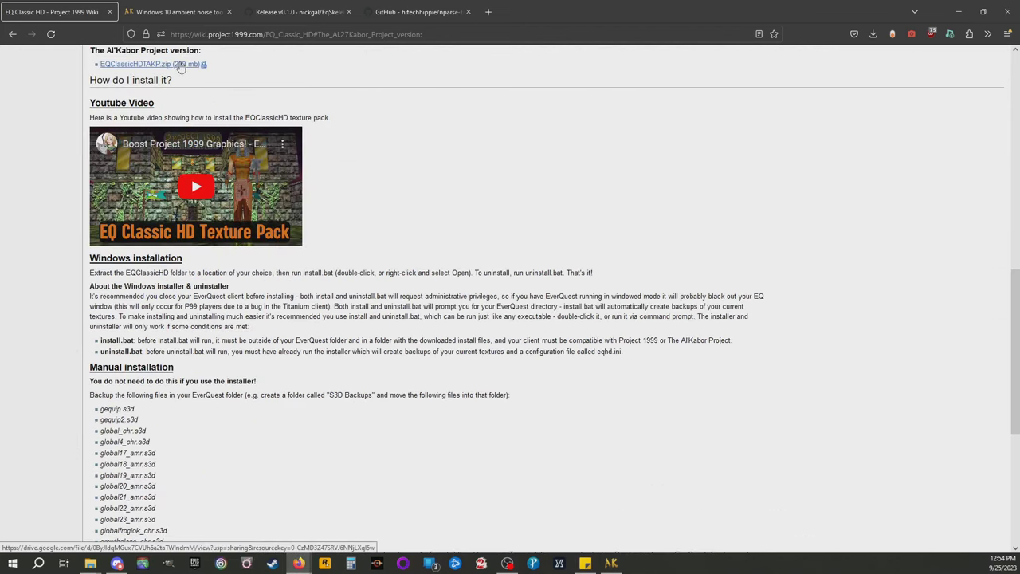
mouse_move(90, 563)
mouse_move(271, 518)
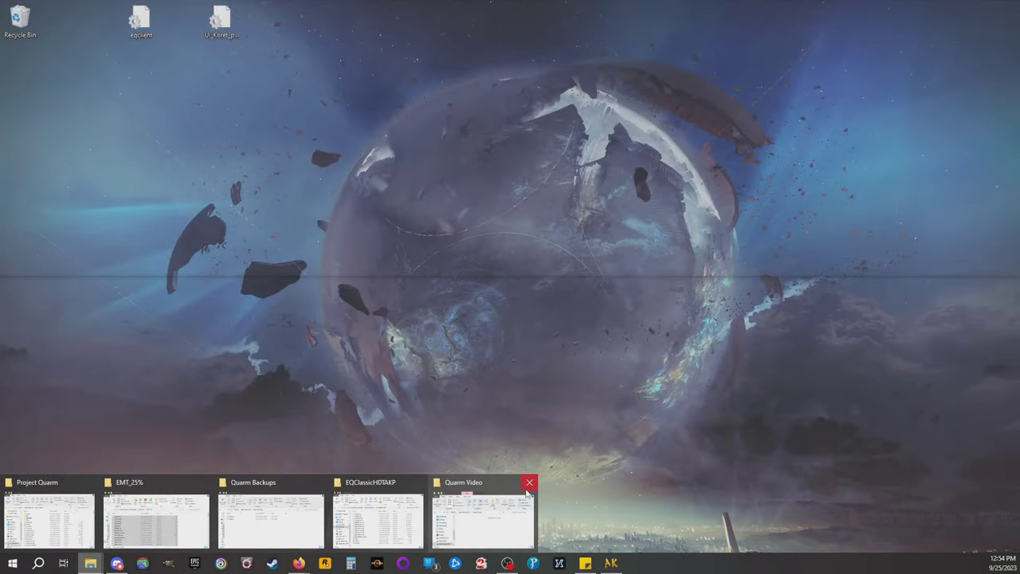
left_click(528, 482)
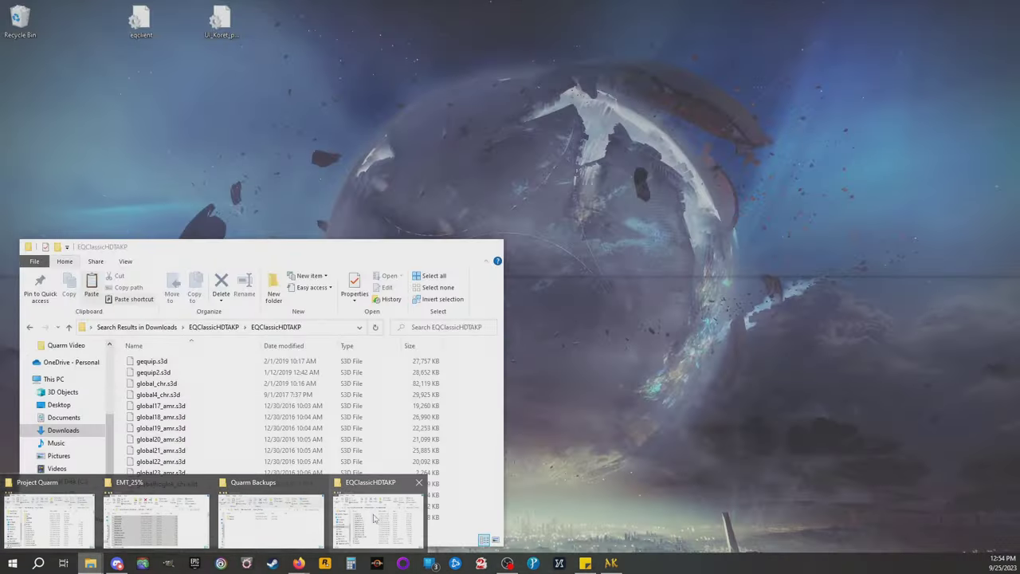
left_click(358, 510)
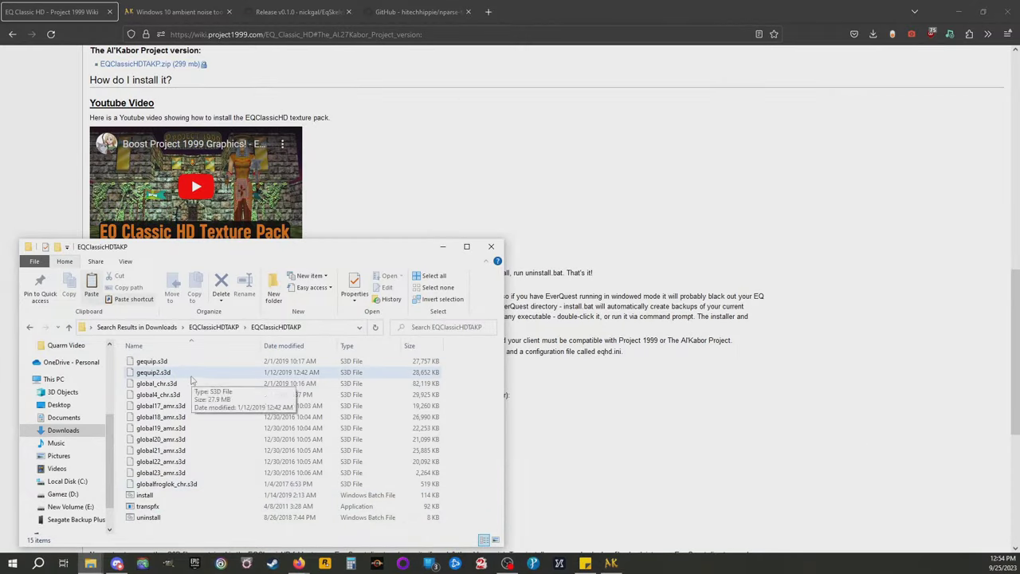
Step: Bring up the Project Quarm game folder and place its window clear of the EQClassicHDTAKP folder
left_click(90, 563)
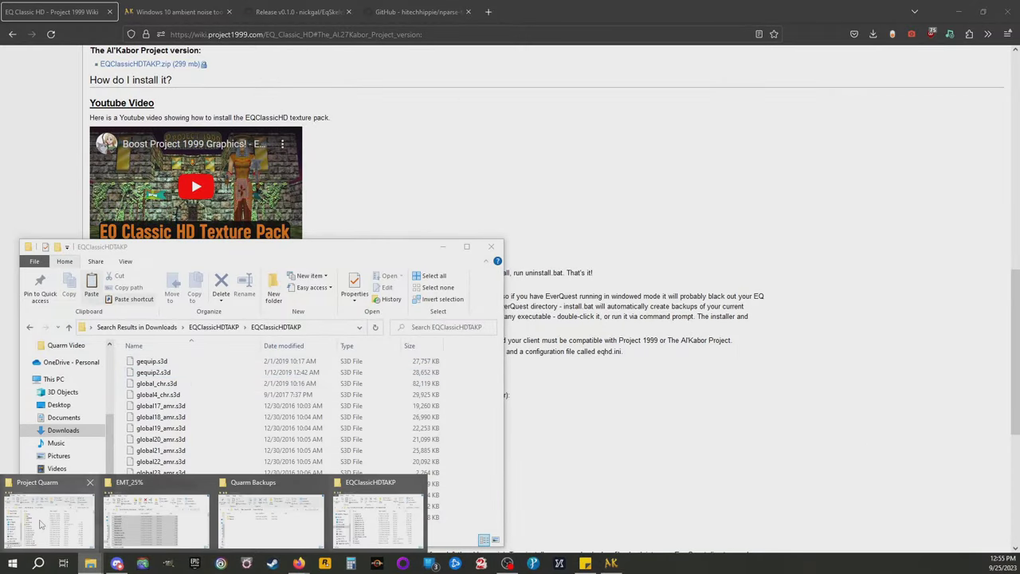
left_click(64, 518)
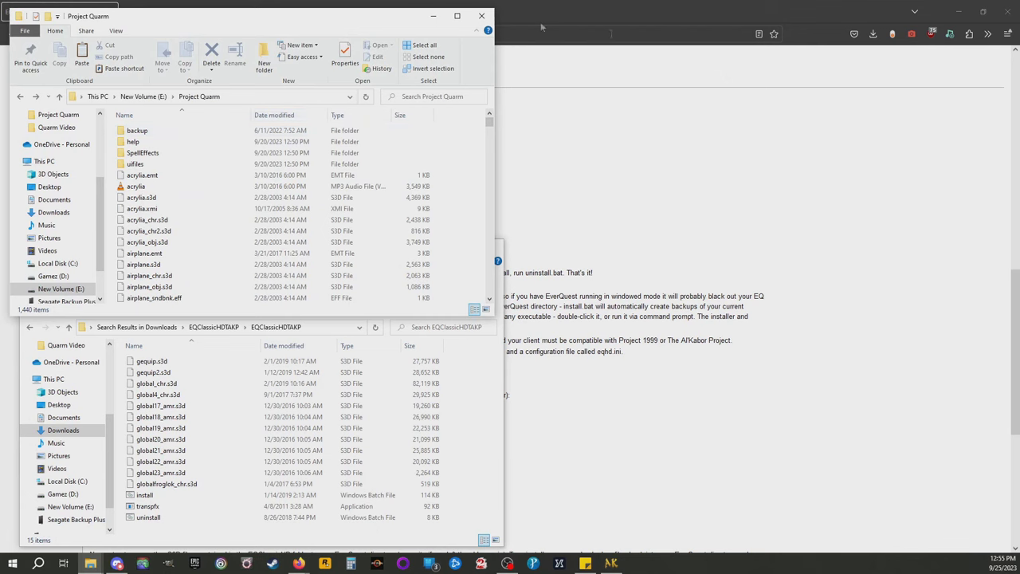
left_click_drag(363, 18, 867, 18)
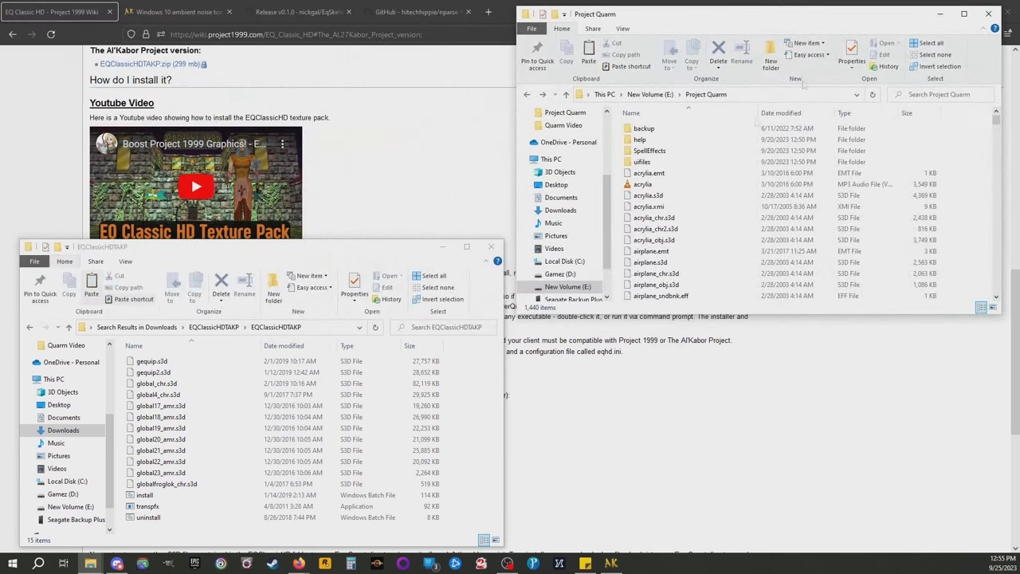
Step: Select all the S3D texture files from gequip.s3d through globalfroglok_chr.s3d in the EQClassicHDTAKP folder
left_click(191, 361)
key("shift+Down")
key("shift+Down")
key("shift+Down")
key("shift+Down")
key("shift+Down")
key("shift+Down")
key("shift+Down")
key("shift+Down")
key("shift+Down")
key("shift+Down")
key("shift+Down")
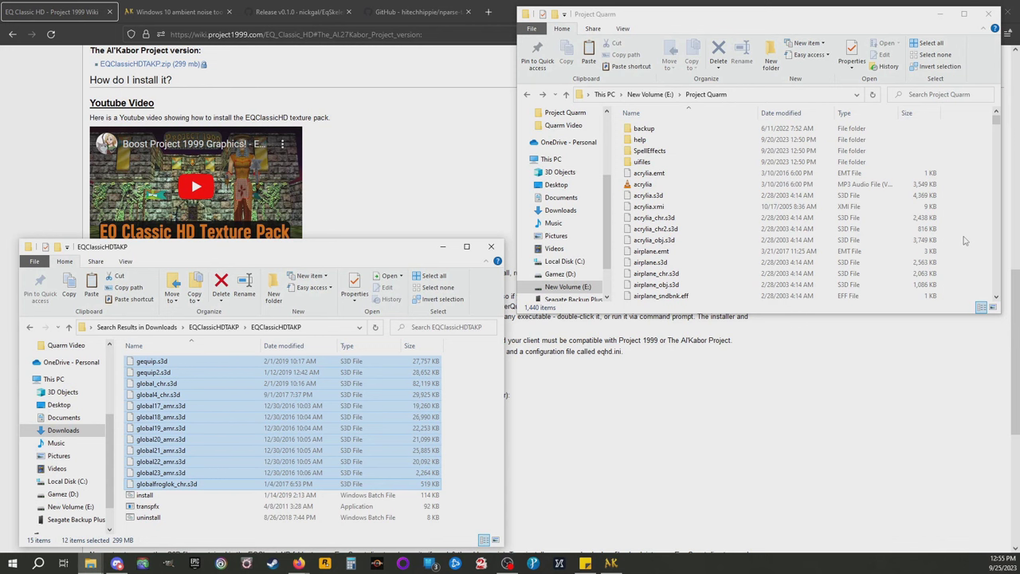
Step: Switch to the Windows 10 ambient noise forum thread in the browser and examine the EMT 0%, 25% and 50% download links
left_click(444, 113)
left_click(210, 12)
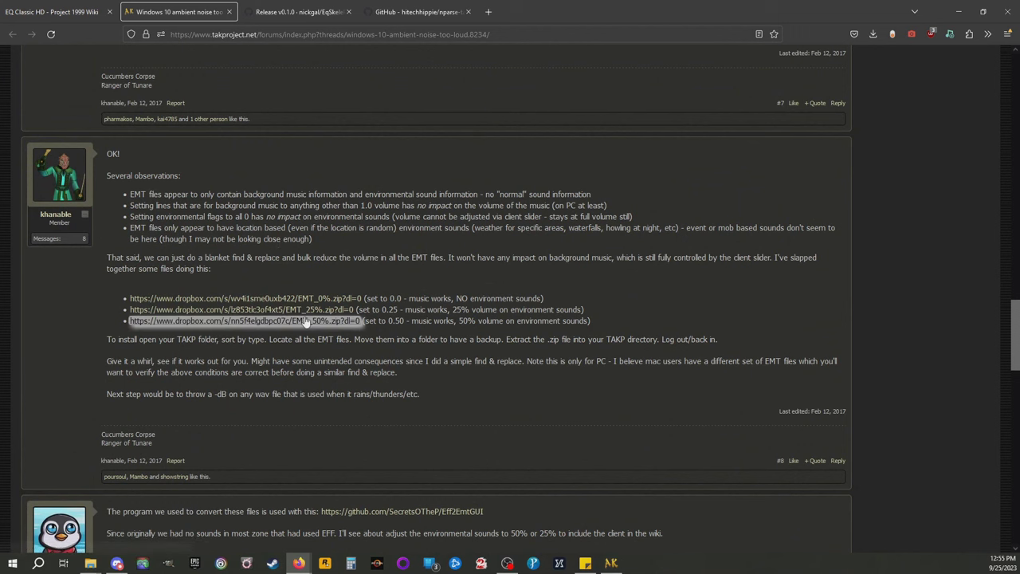
left_click_drag(385, 309, 382, 298)
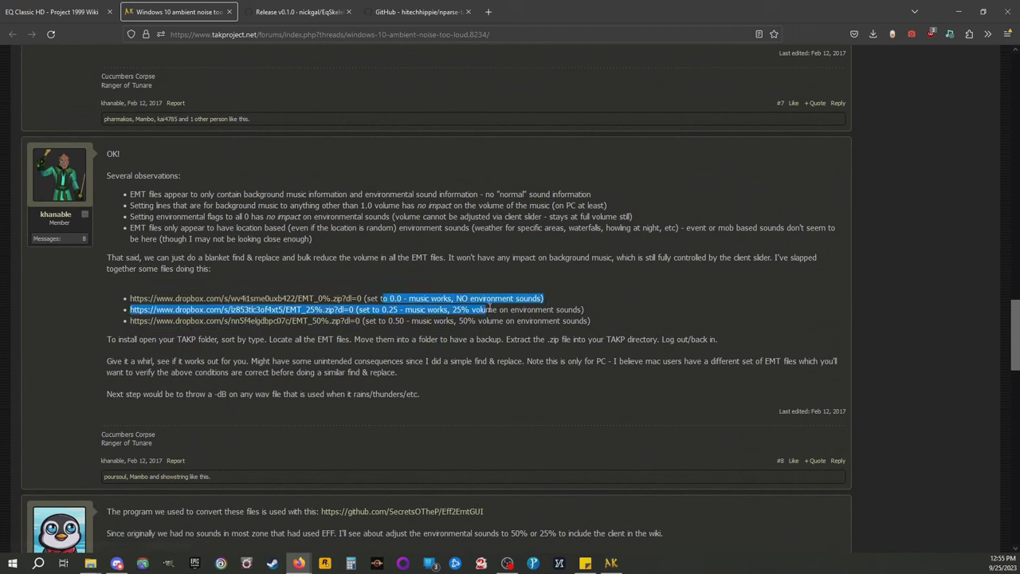
left_click(430, 294)
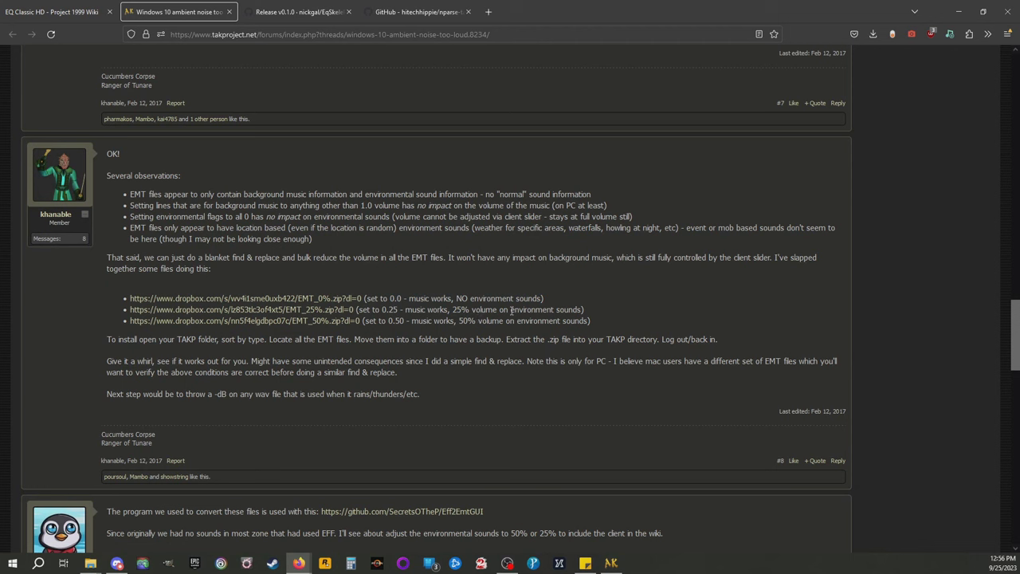
left_click_drag(361, 309, 130, 309)
left_click(117, 529)
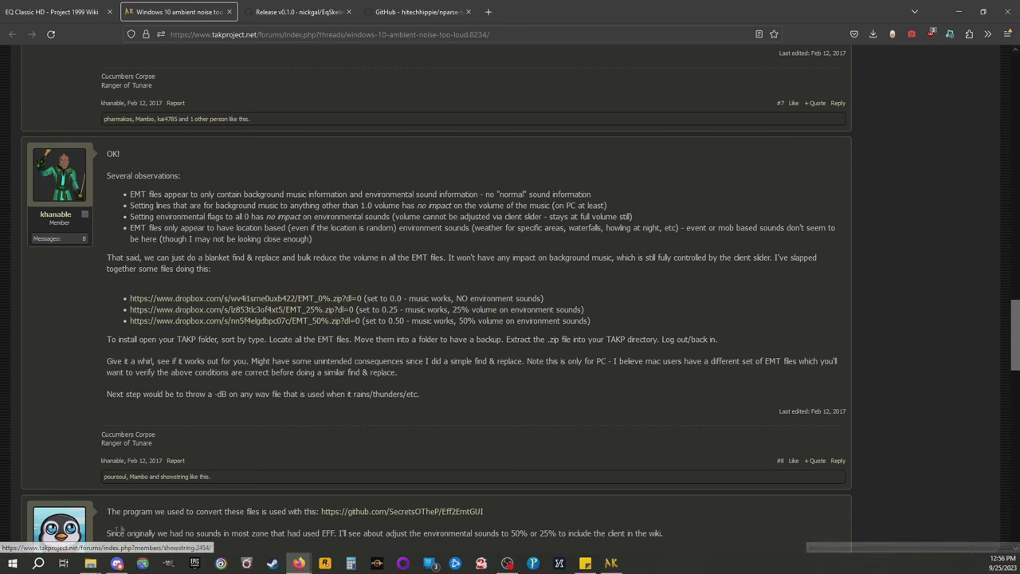
Step: Bring up the extracted EMT_25% folder and arrange the Project Quarm folder window beside it
mouse_move(90, 563)
left_click(239, 510)
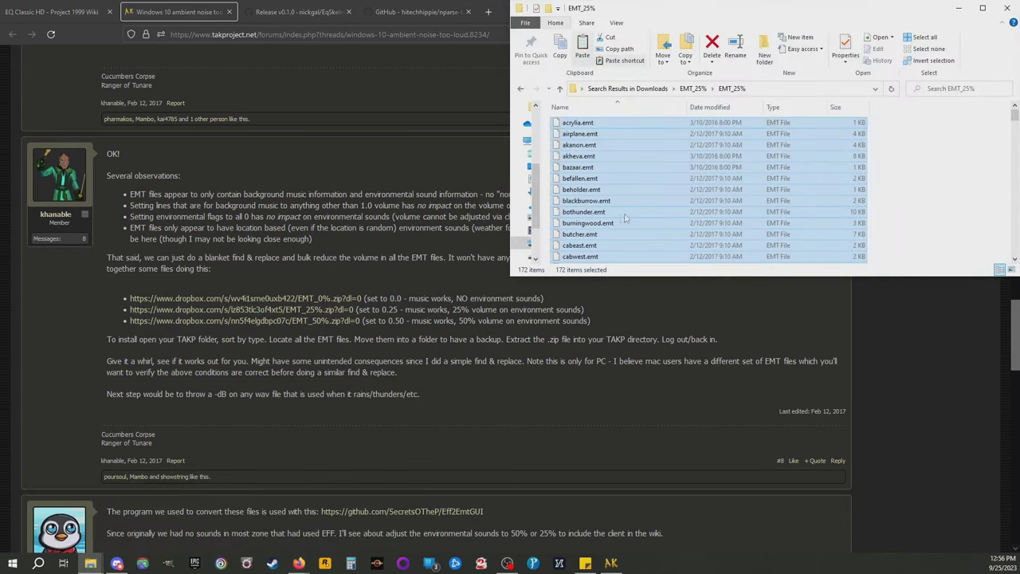
left_click(90, 563)
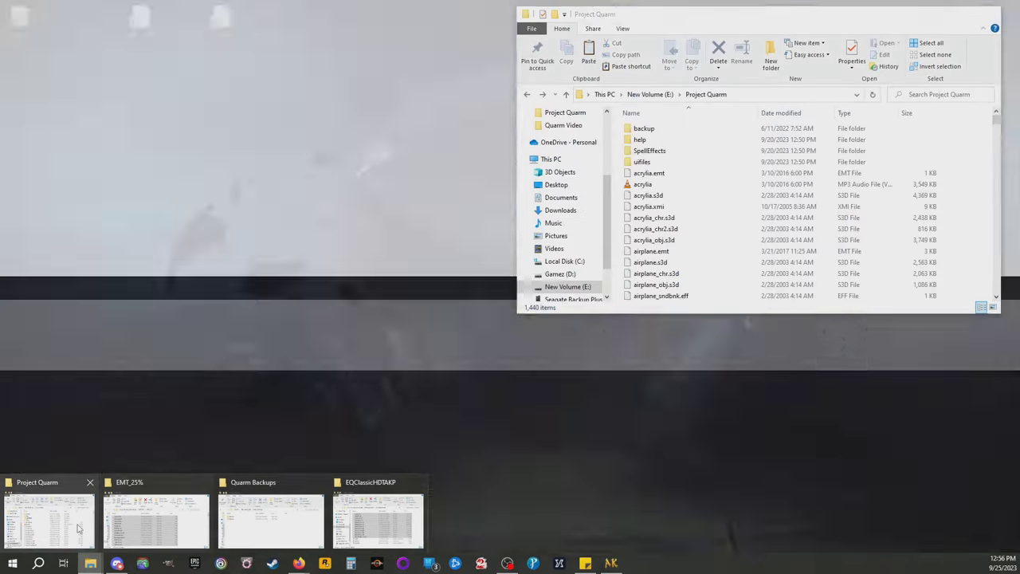
left_click(84, 512)
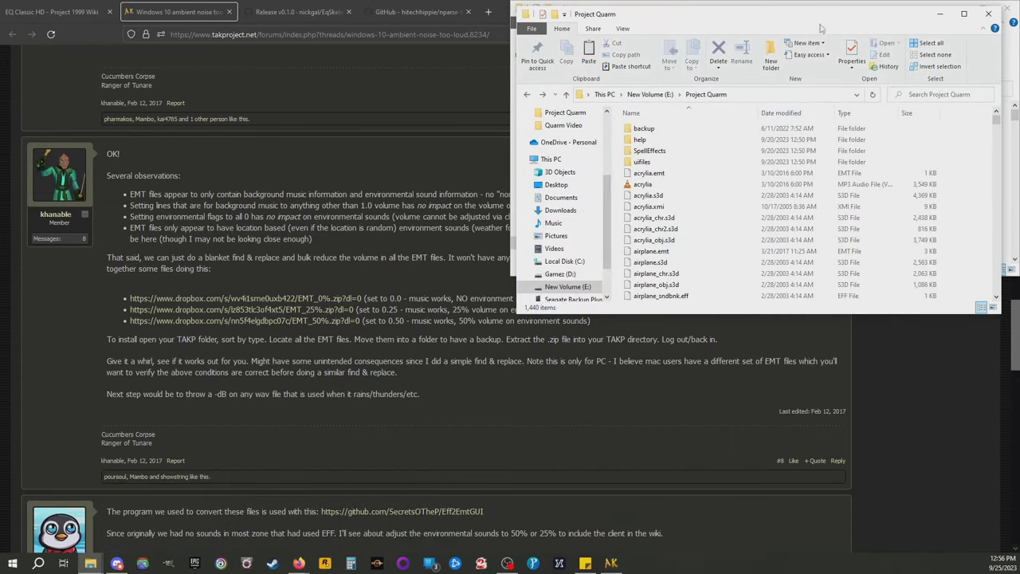
left_click_drag(820, 29, 321, 171)
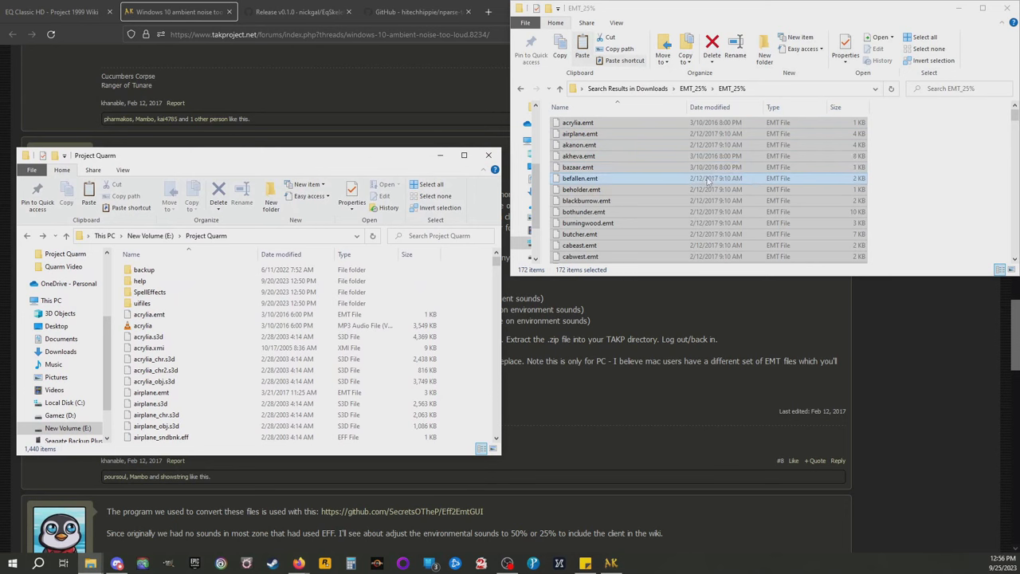
Step: Copy all the EMT files from the EMT_25% folder into Project Quarm, replacing the existing files
left_click(956, 192)
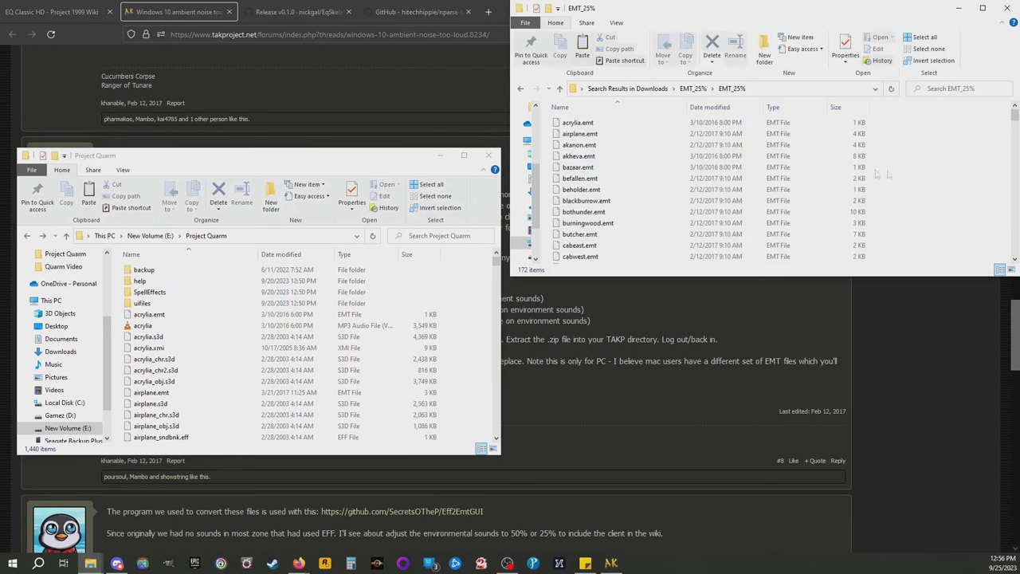
key("ctrl+a")
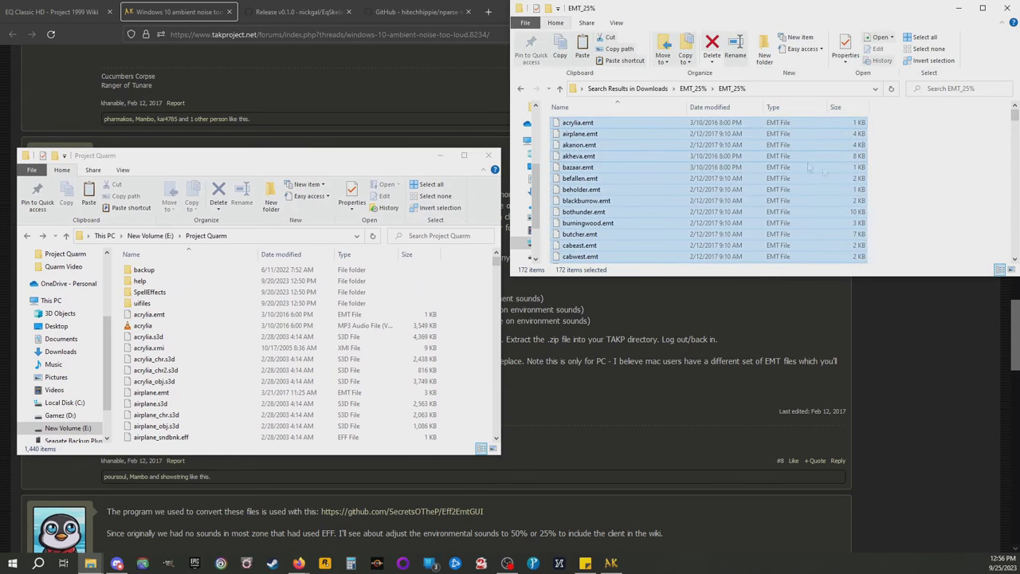
left_click_drag(721, 145, 469, 353)
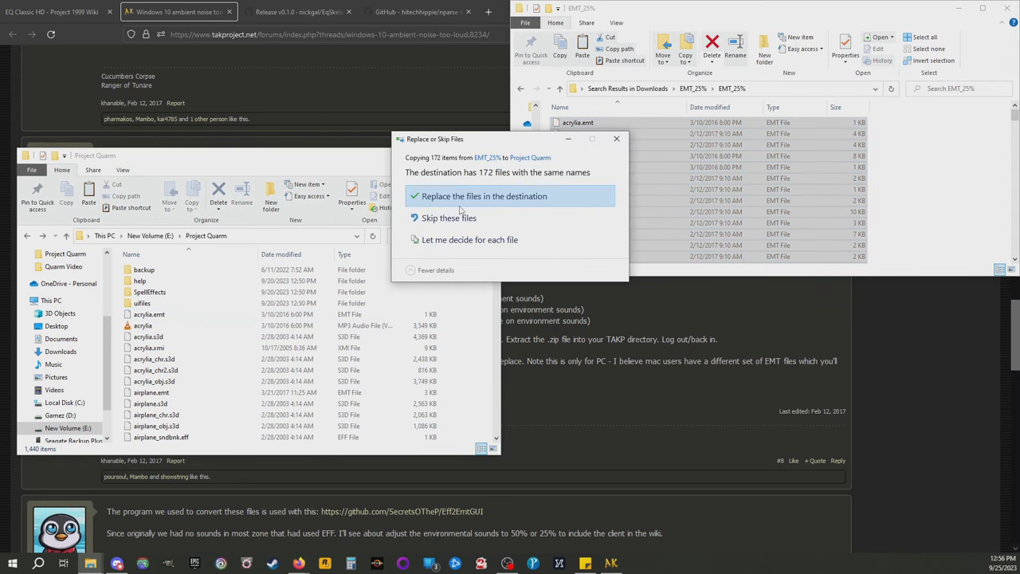
left_click(458, 199)
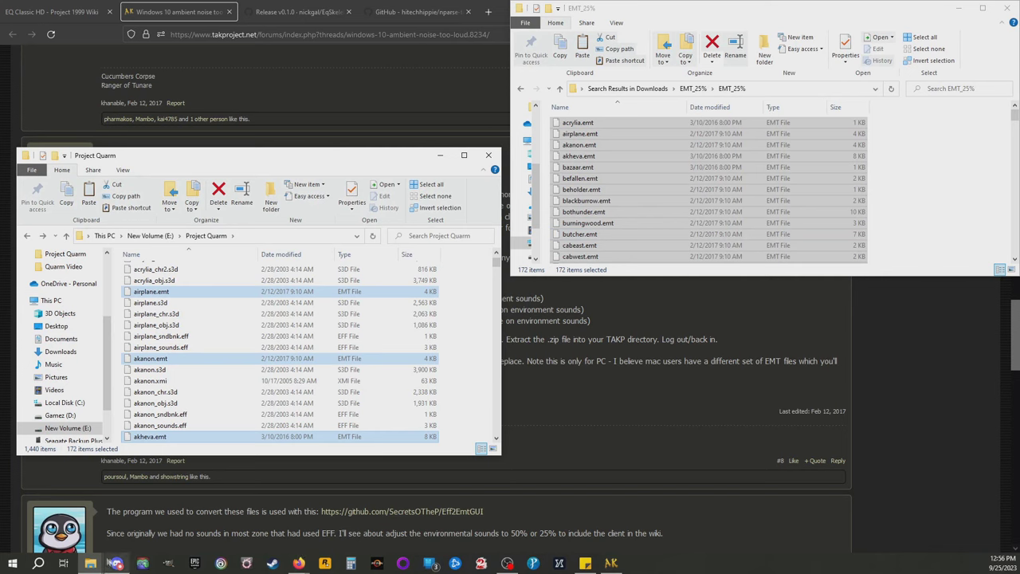
Step: View the Imgur picture of the classic wolf and skeleton models and the EqSkelePatcher v0.1.0 release page in the browser
mouse_move(116, 563)
left_click(390, 522)
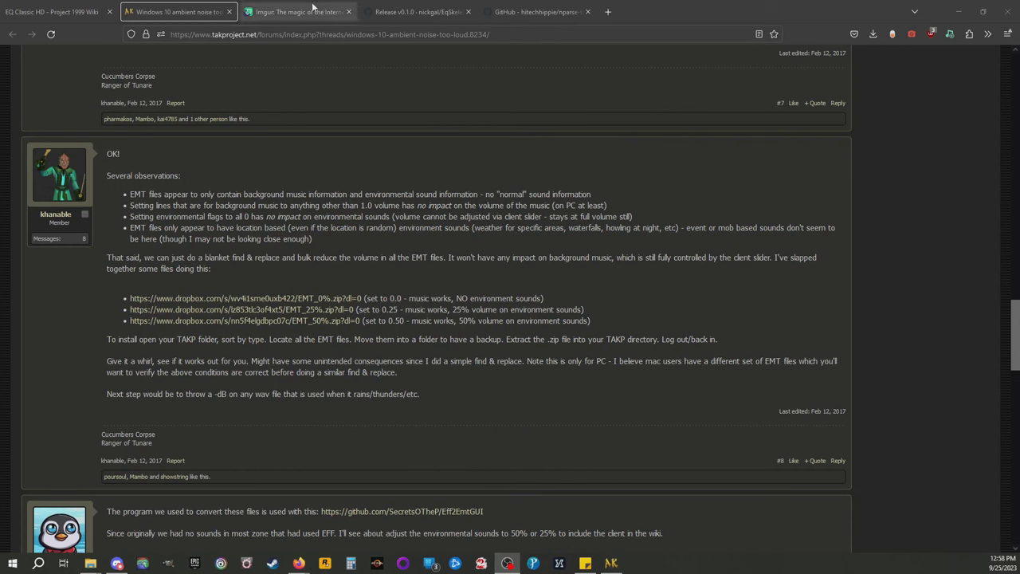
left_click(313, 9)
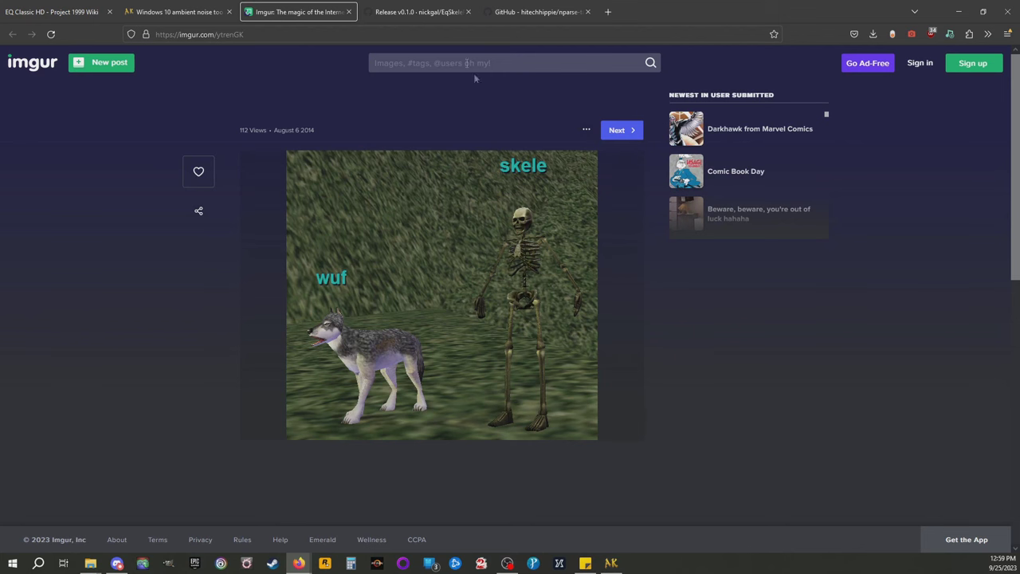
left_click(430, 18)
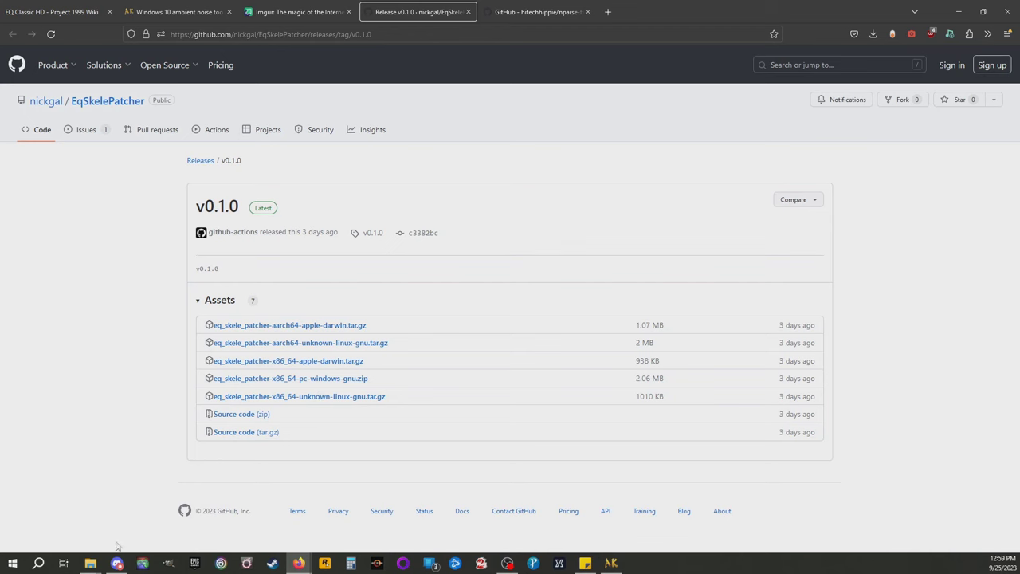
Step: Arrange the eq_skele_patcher-x86_64-pc-windows-gnu and Project Quarm folders side by side and clear the file selection in Project Quarm
mouse_move(90, 563)
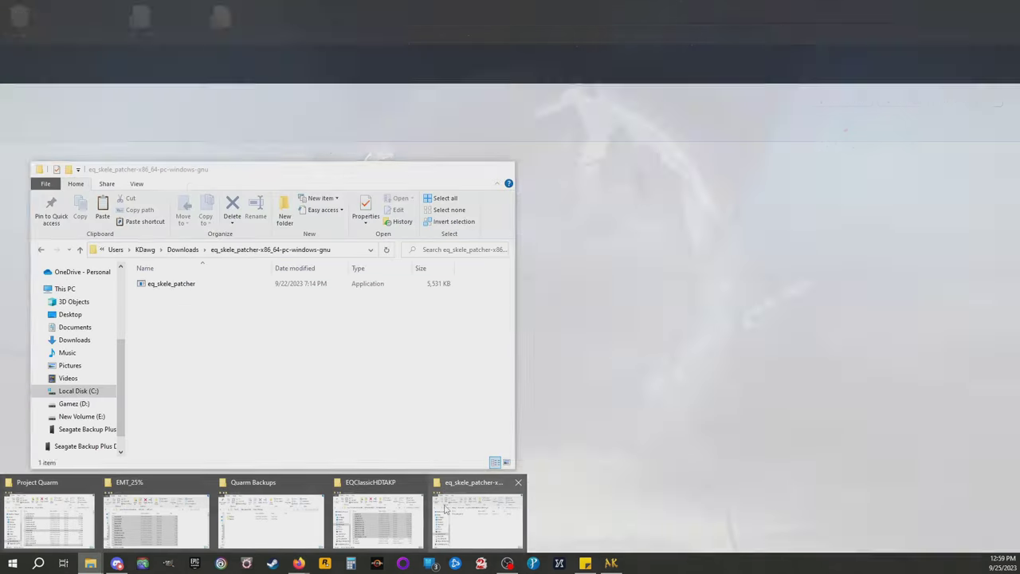
left_click(446, 510)
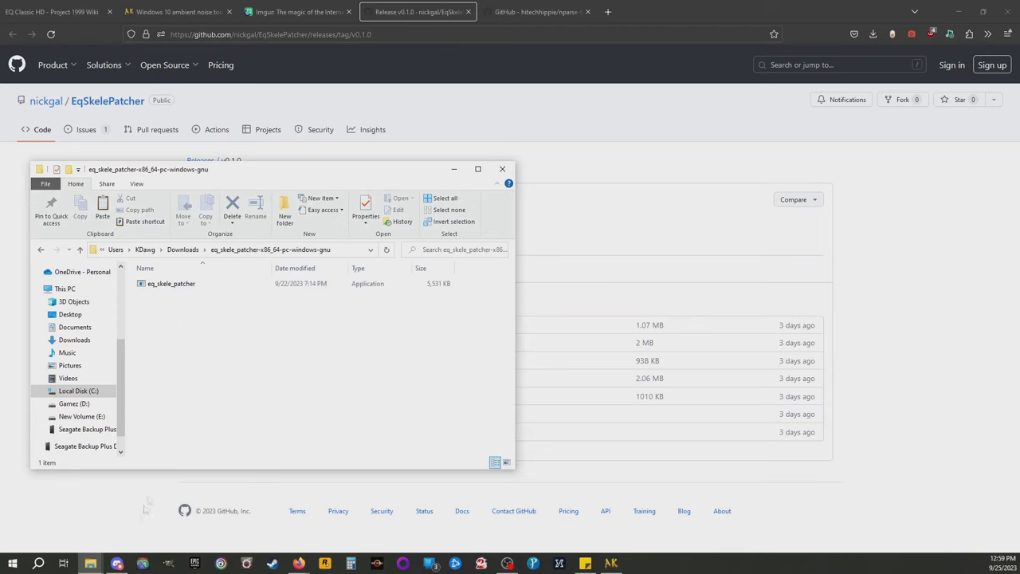
left_click(90, 563)
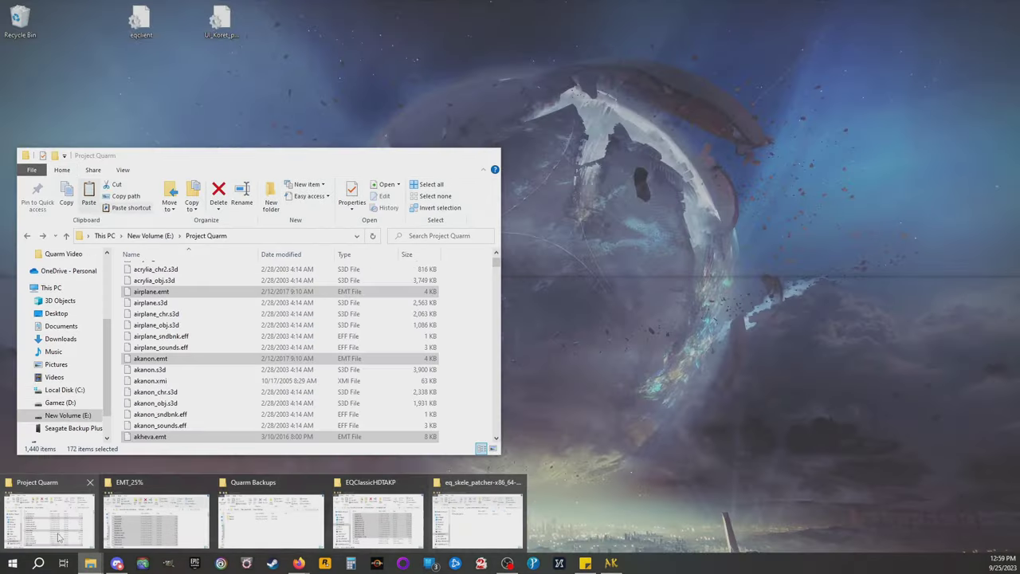
left_click(57, 537)
left_click_drag(305, 159, 812, 87)
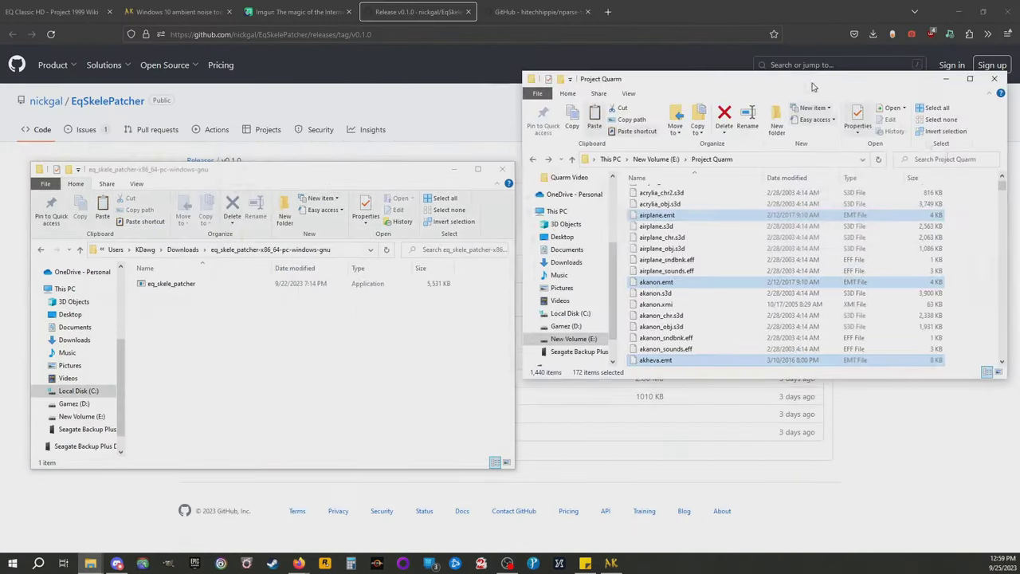
left_click(979, 195)
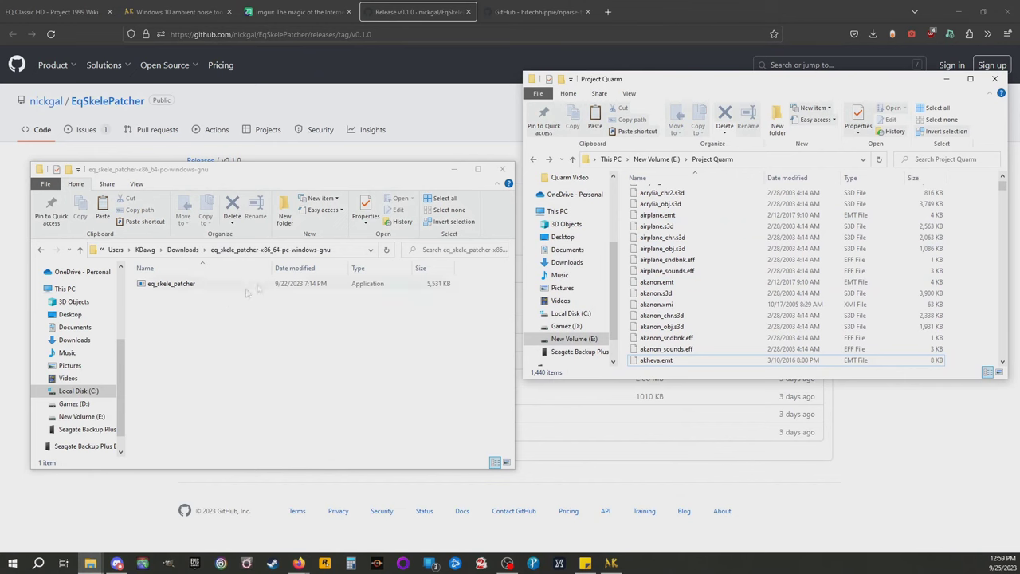
Step: Open the EqSkelePatcher repository's main page on GitHub and read the Usage section of its README
left_click(462, 105)
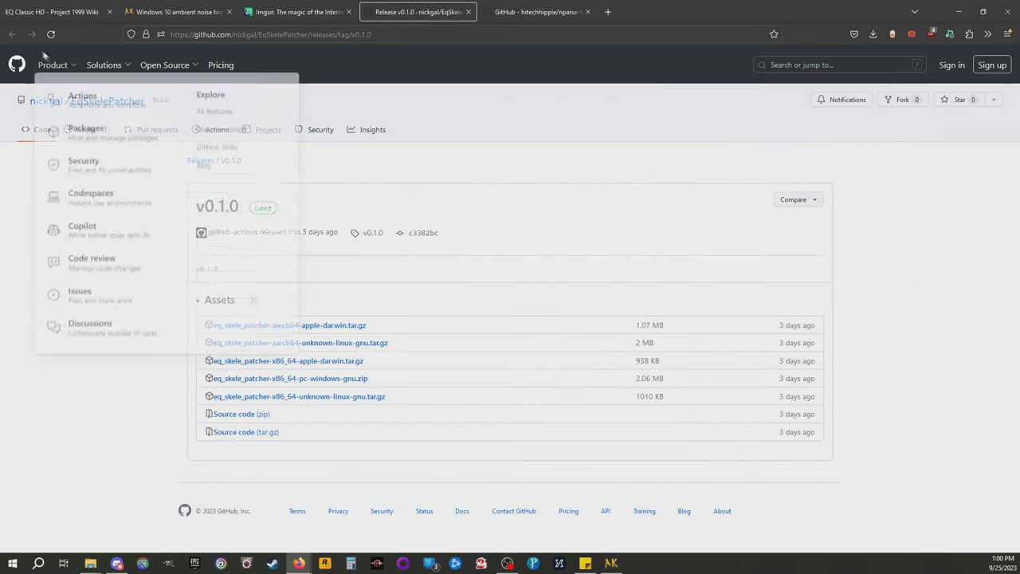
left_click(196, 164)
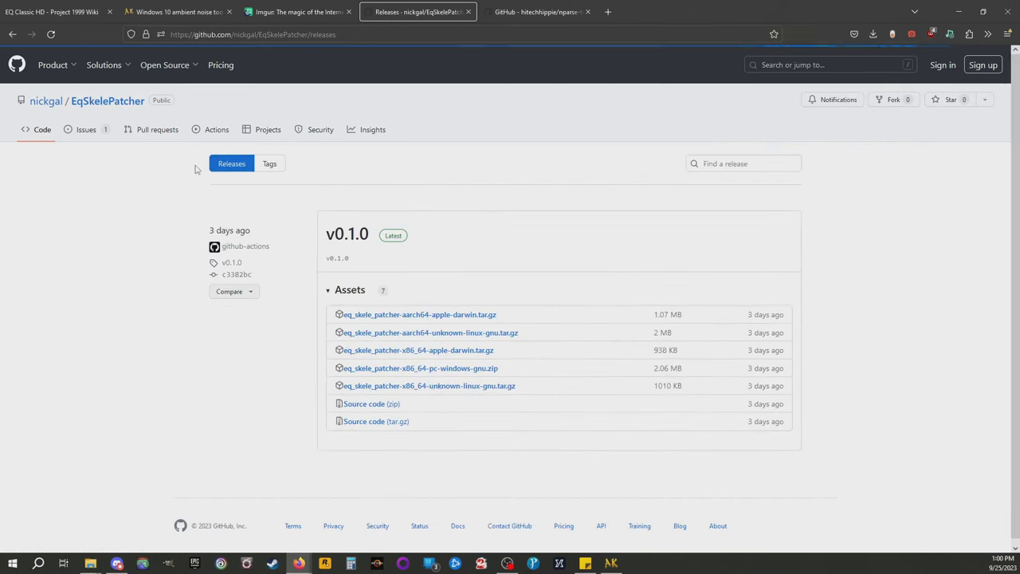
left_click(114, 107)
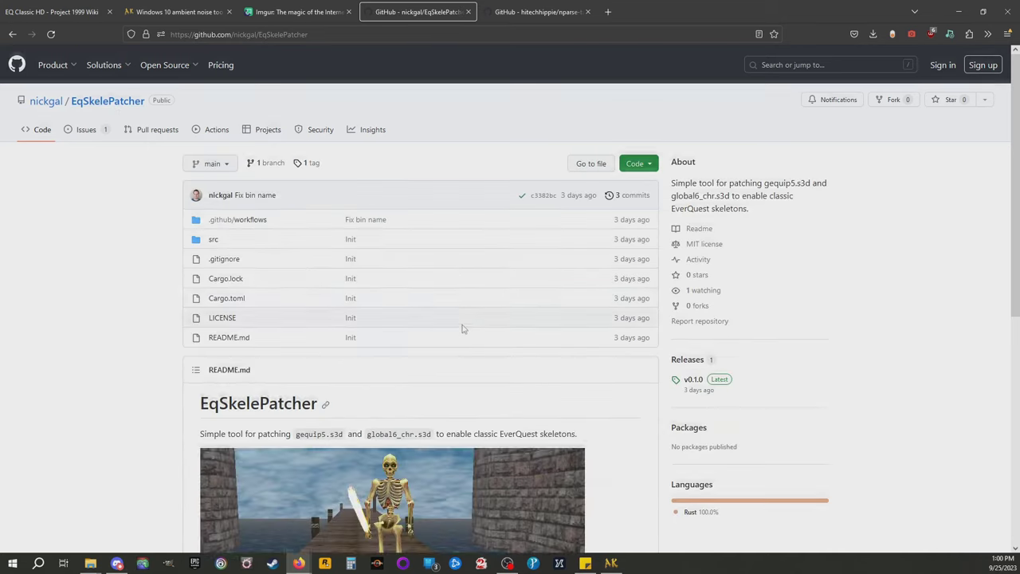
scroll(462, 327, "down", 5)
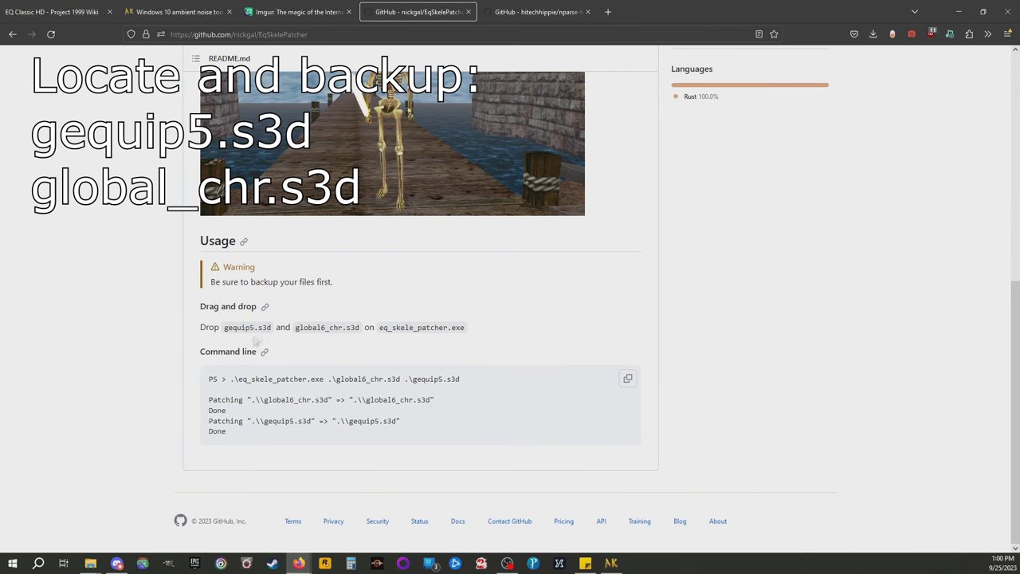
Step: Bring the eq_skele_patcher folder and the Project Quarm folder back in front of the browser
mouse_move(92, 564)
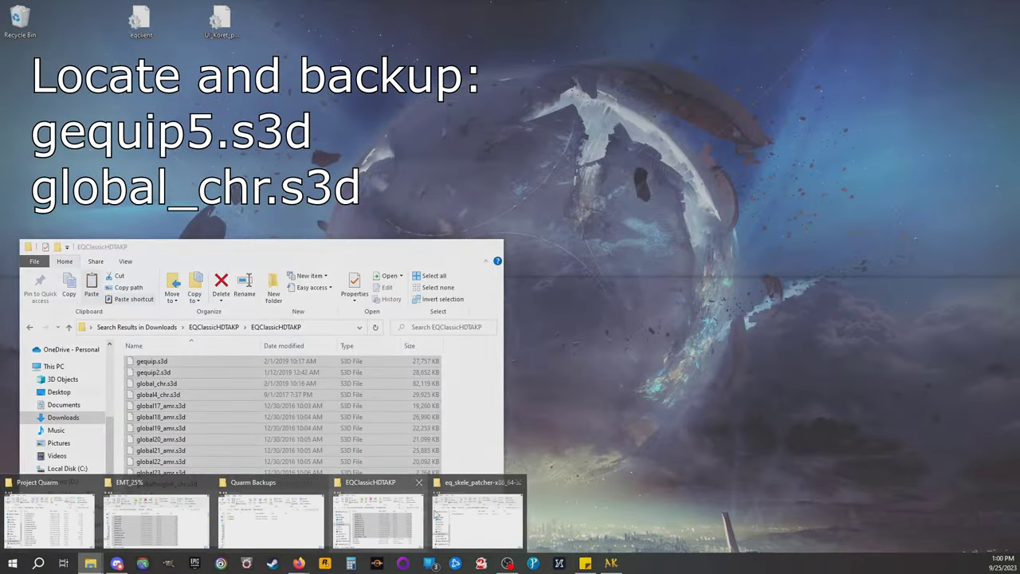
left_click(436, 515)
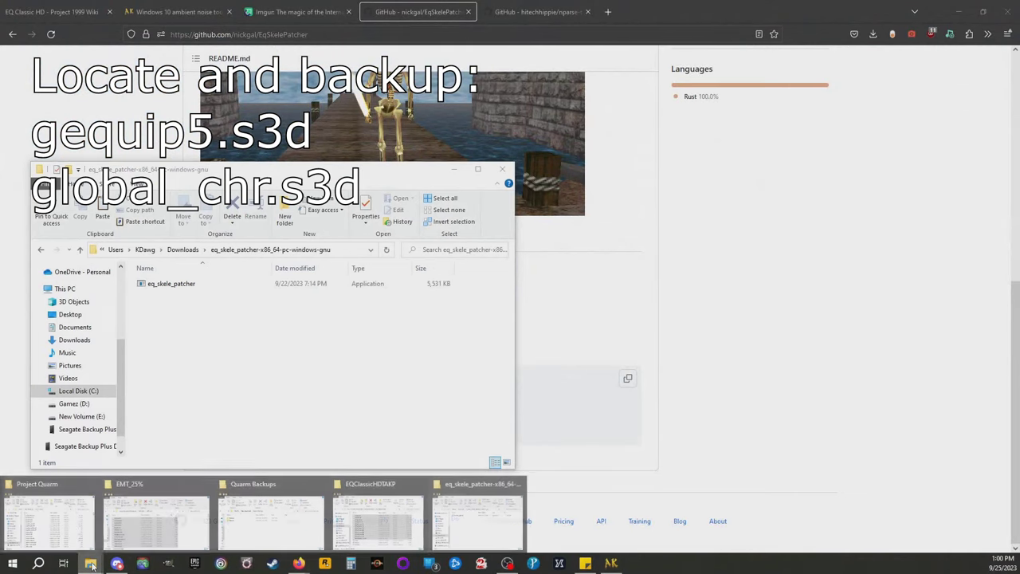
left_click(48, 520)
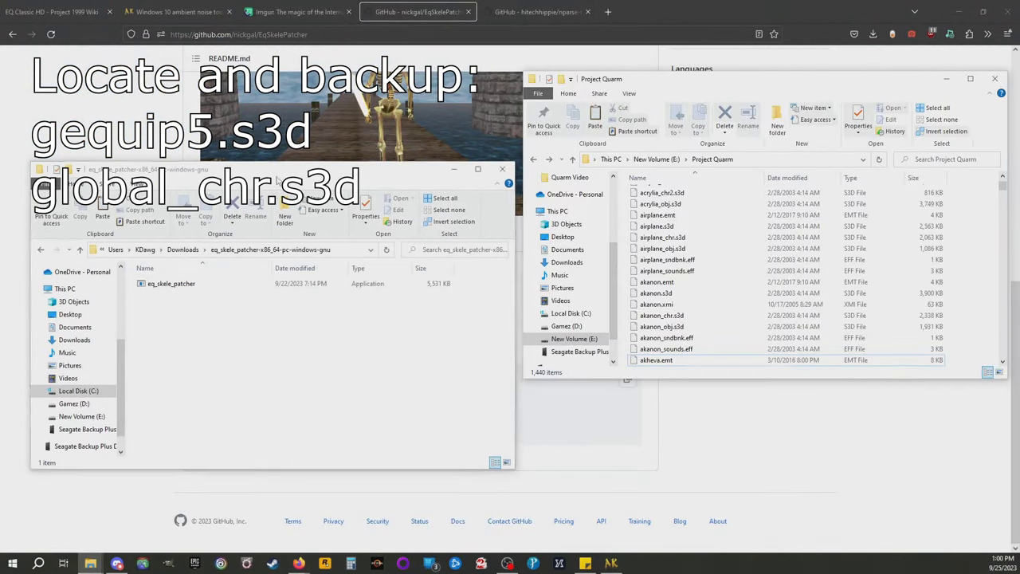
Step: Find gequip5.s3d in the Project Quarm folder and run it through eq_skele_patcher, allowing the unrecognized app to run anyway
left_click_drag(277, 180, 275, 359)
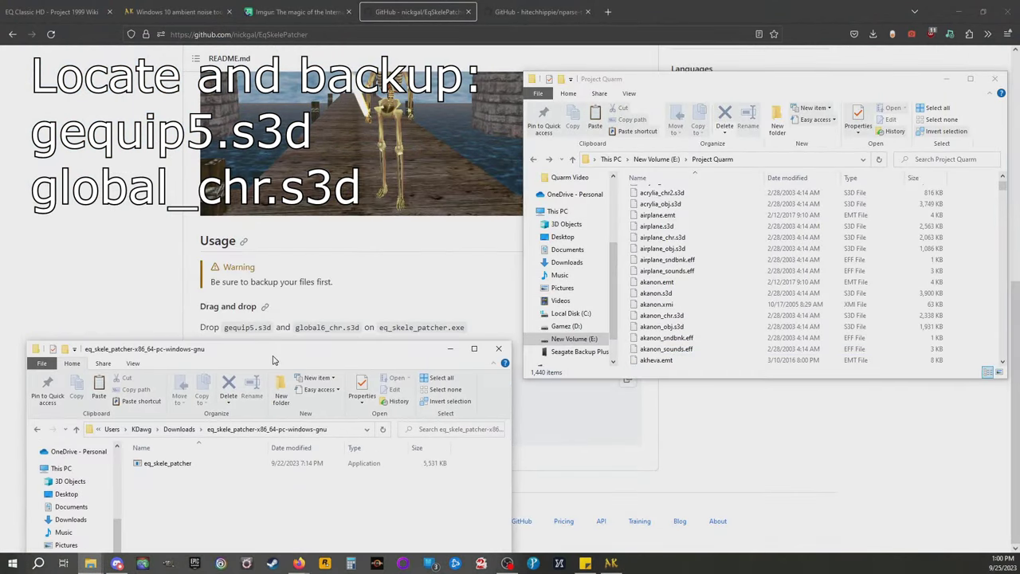
left_click(937, 159)
type("gequip5")
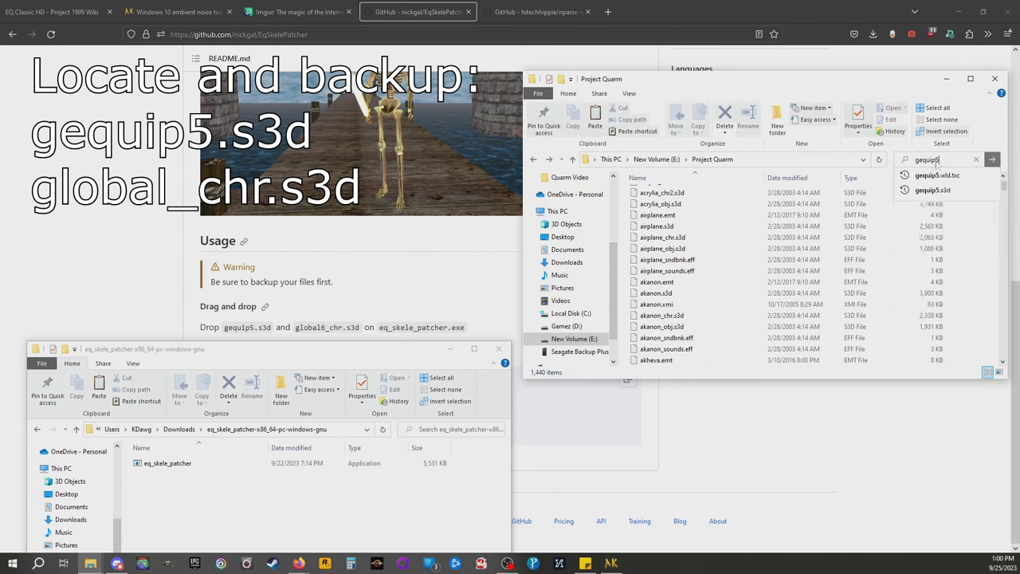
left_click(932, 190)
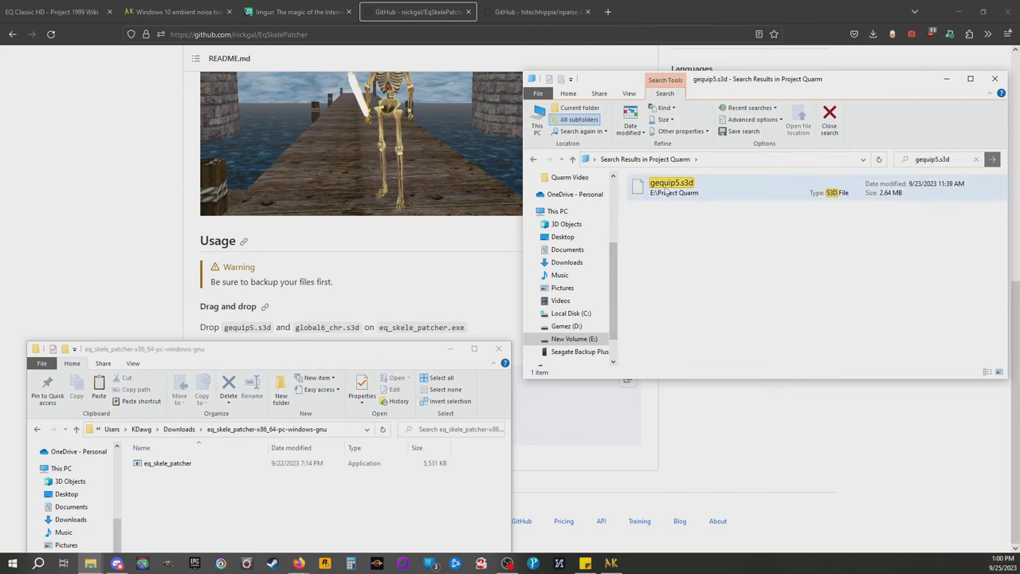
left_click_drag(664, 191, 161, 468)
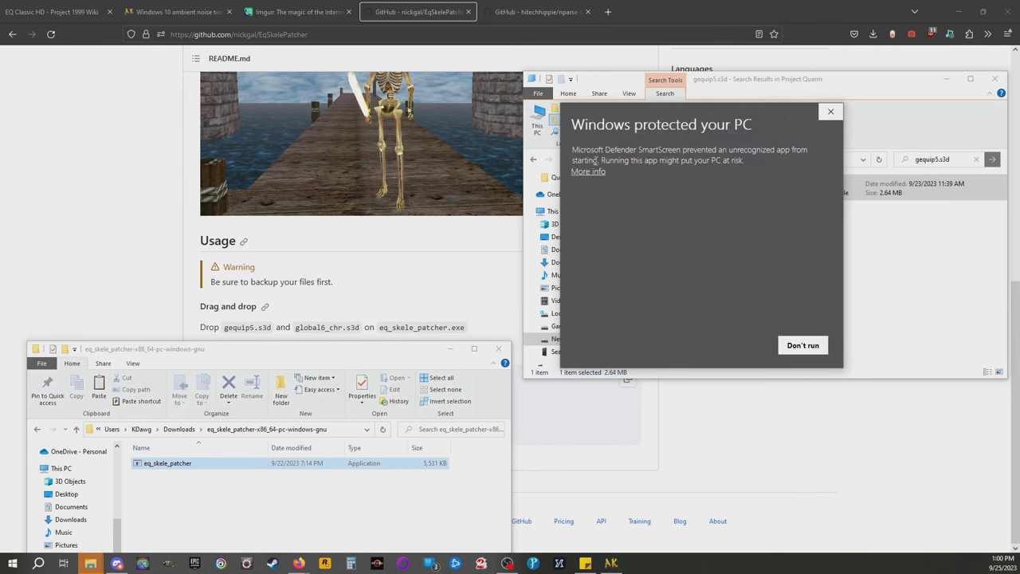
left_click(588, 172)
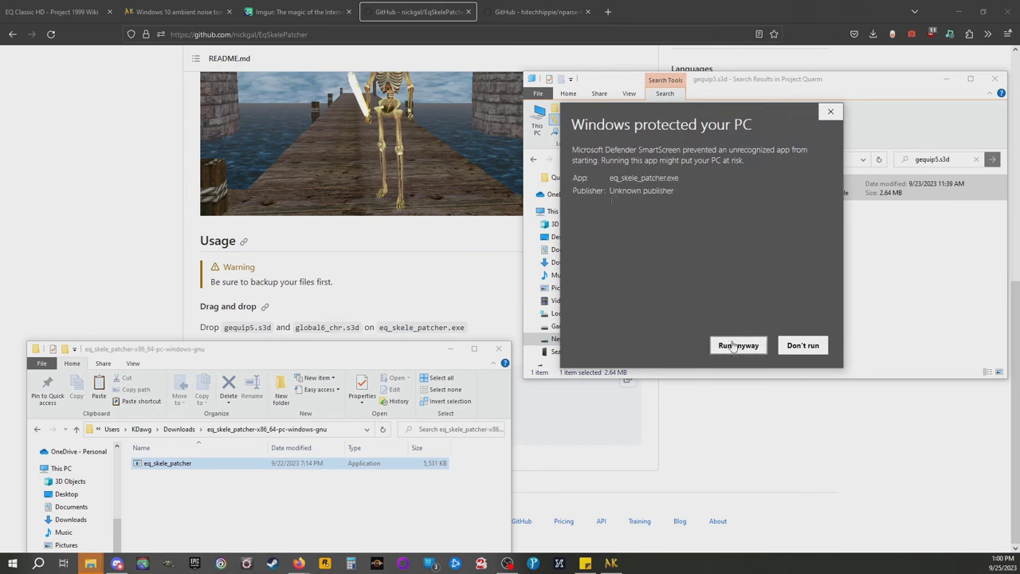
left_click(736, 345)
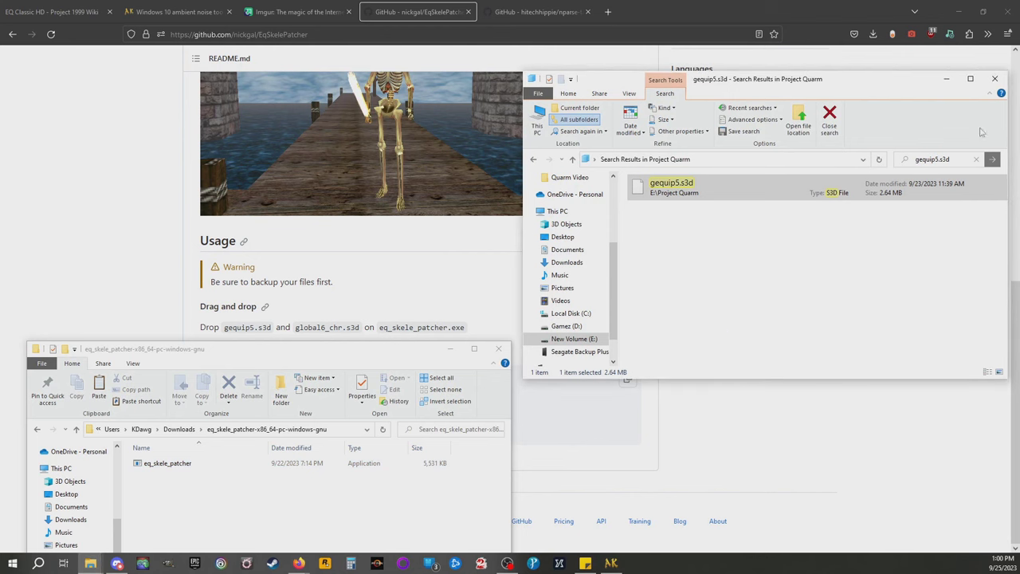
Step: Clear the previous search, find global6_chr.s3d in the Project Quarm folder and run it through eq_skele_patcher
left_click(829, 119)
left_click(937, 159)
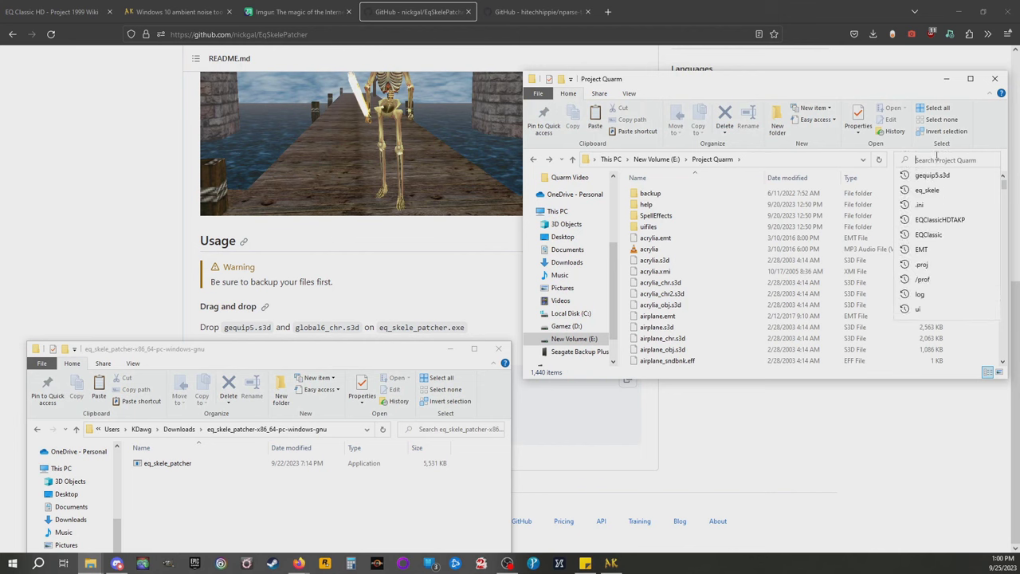
type("global")
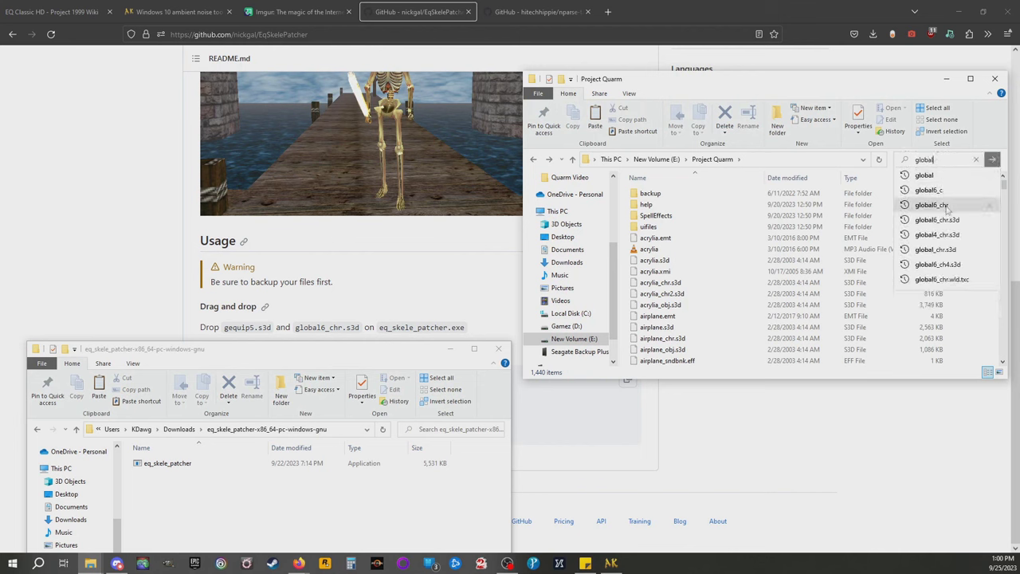
left_click(934, 219)
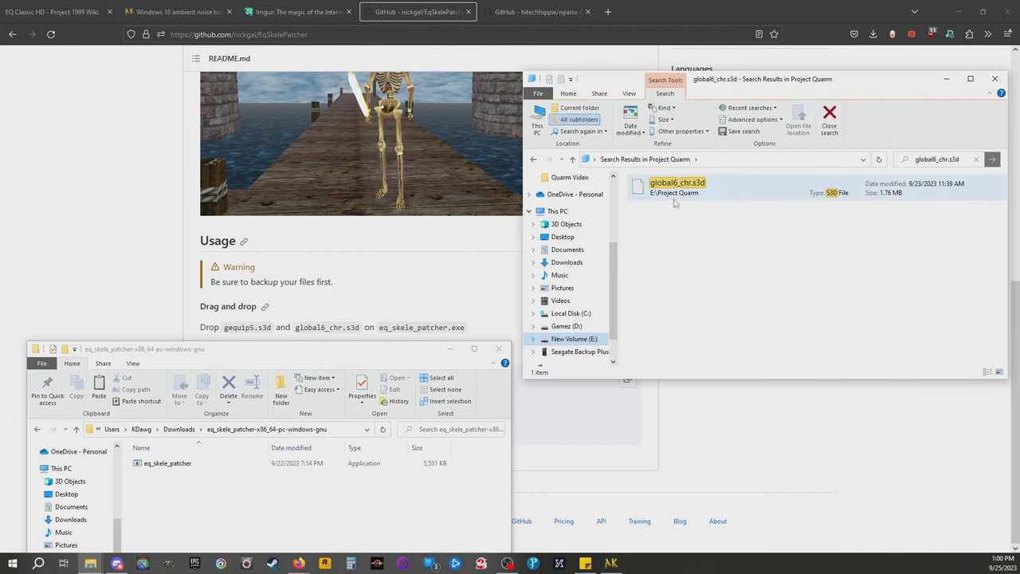
left_click_drag(673, 195, 177, 466)
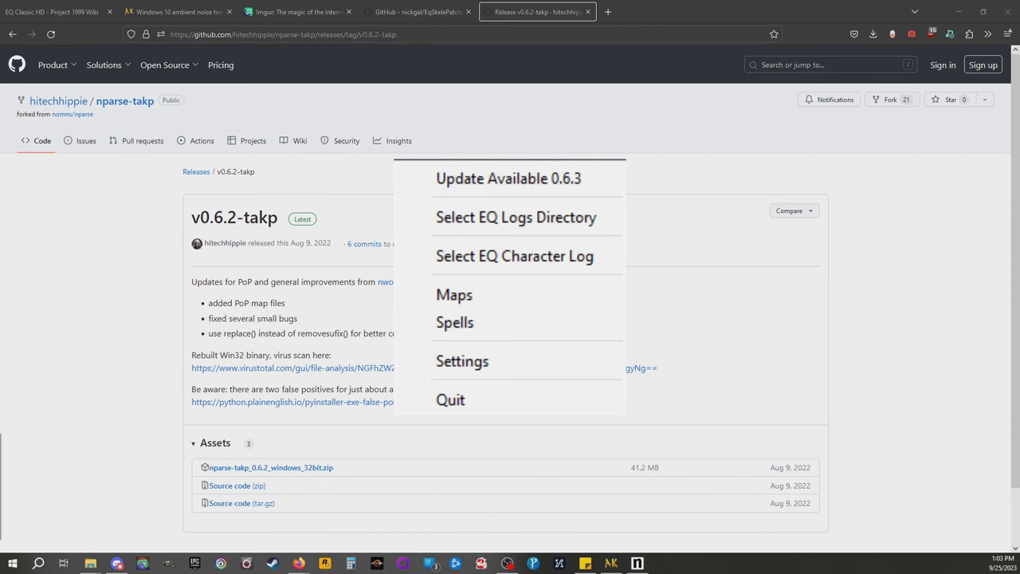
Step: Try choosing the Project Quarm eqlog text file in nParse's EQ character log selection and cancel the dialog
key("Escape")
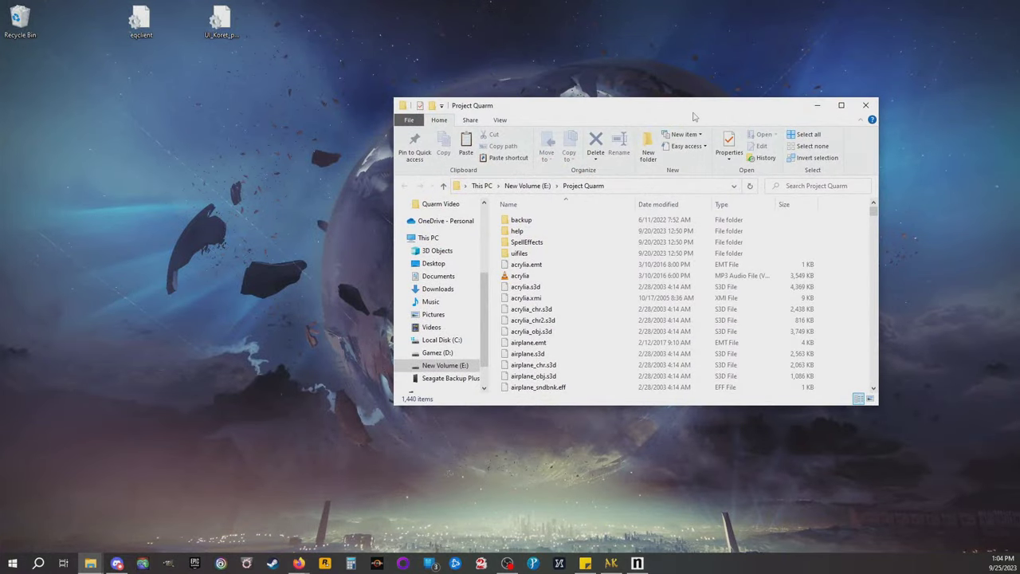
left_click_drag(694, 116, 717, 101)
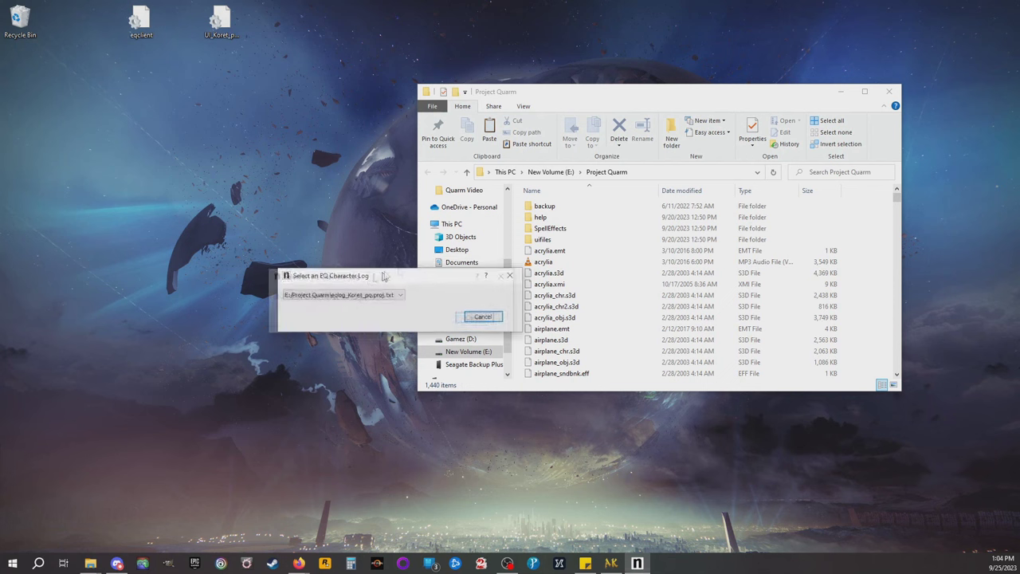
left_click(532, 268)
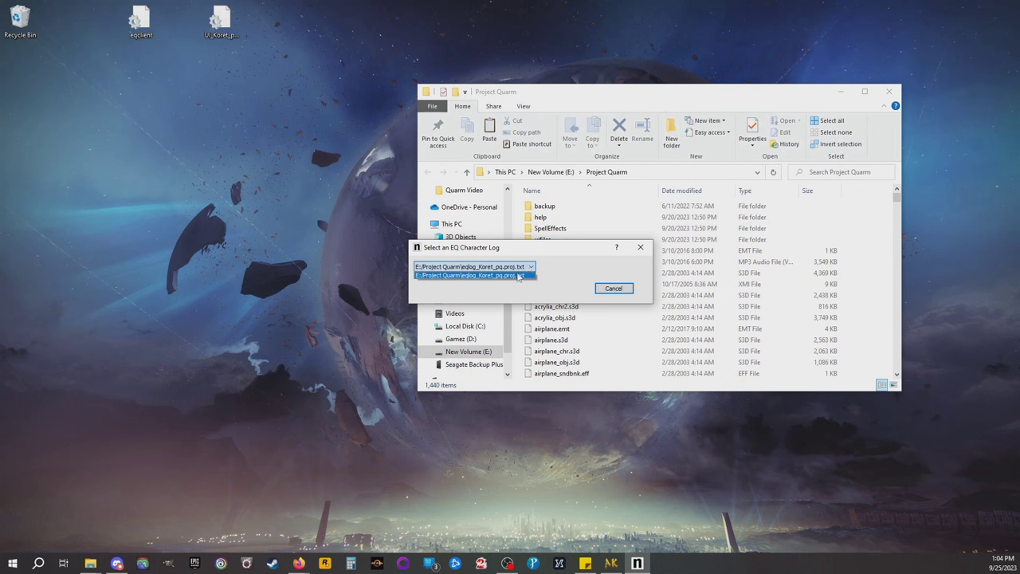
left_click(518, 275)
left_click(532, 268)
left_click(510, 276)
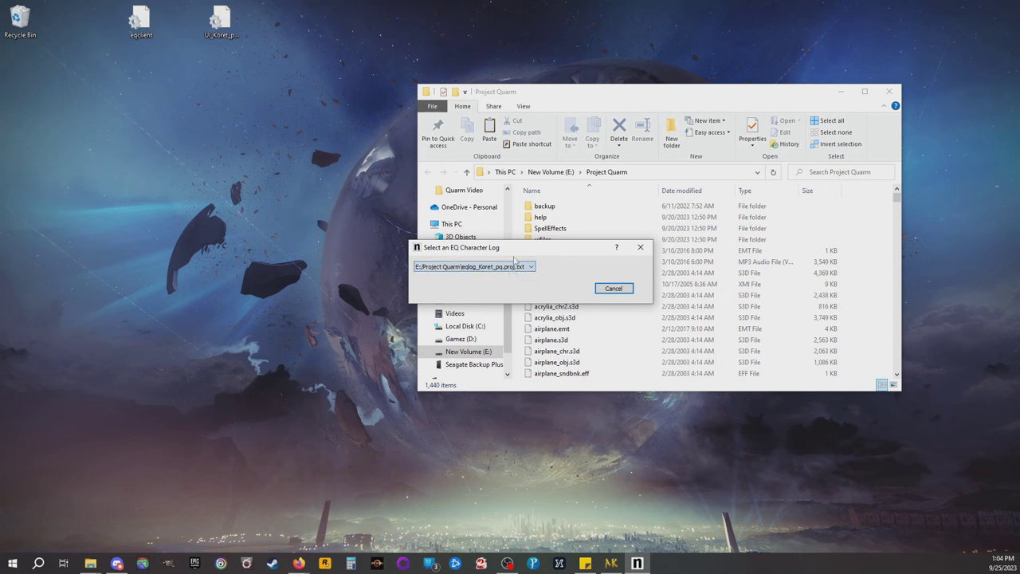
left_click(516, 266)
left_click(506, 275)
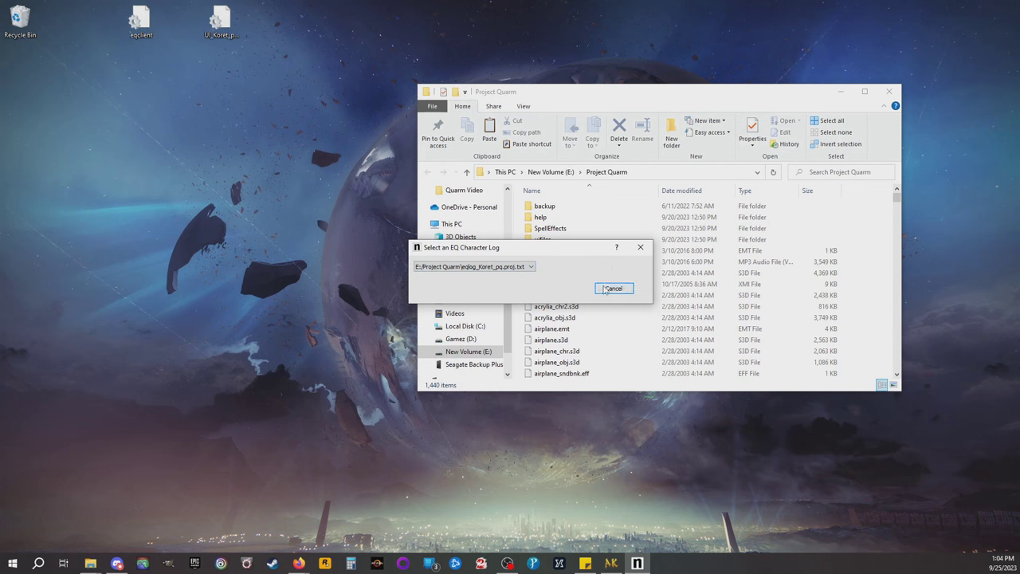
left_click(612, 289)
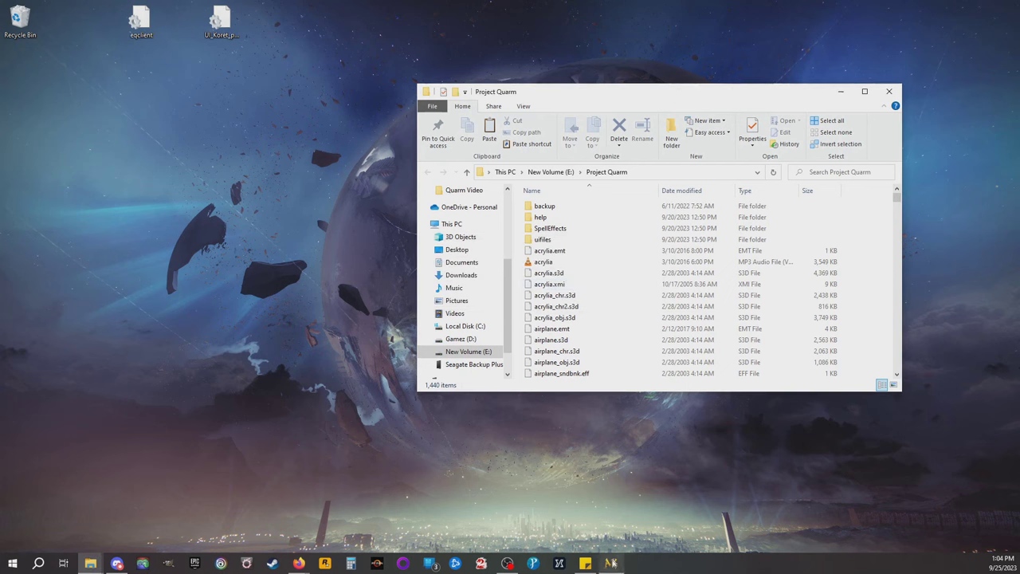
Step: Switch to the EverQuest client and place four Hand Made Backpacks from the inventory onto page 2 of the hot buttons
left_click(611, 563)
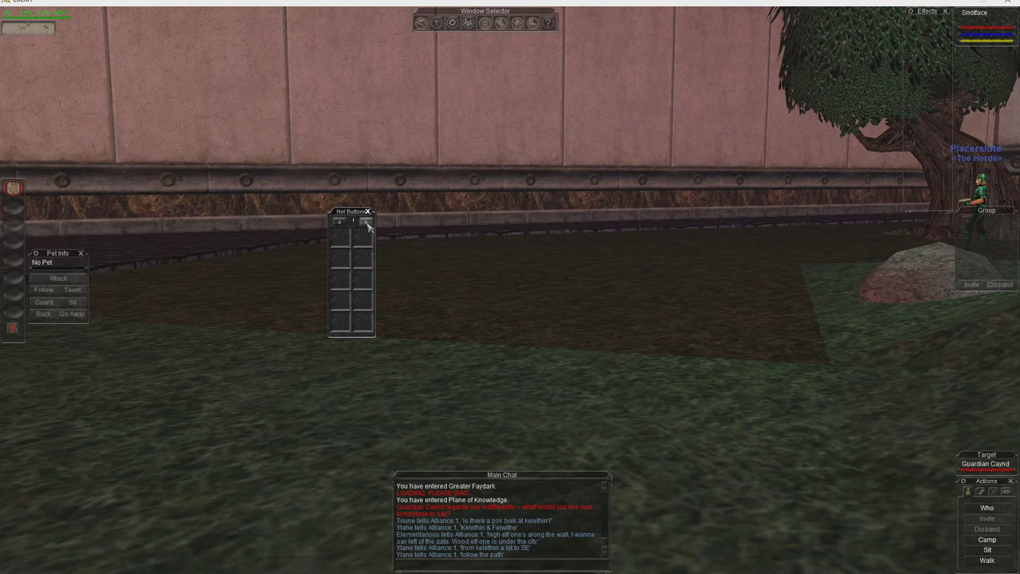
left_click(366, 222)
key("i")
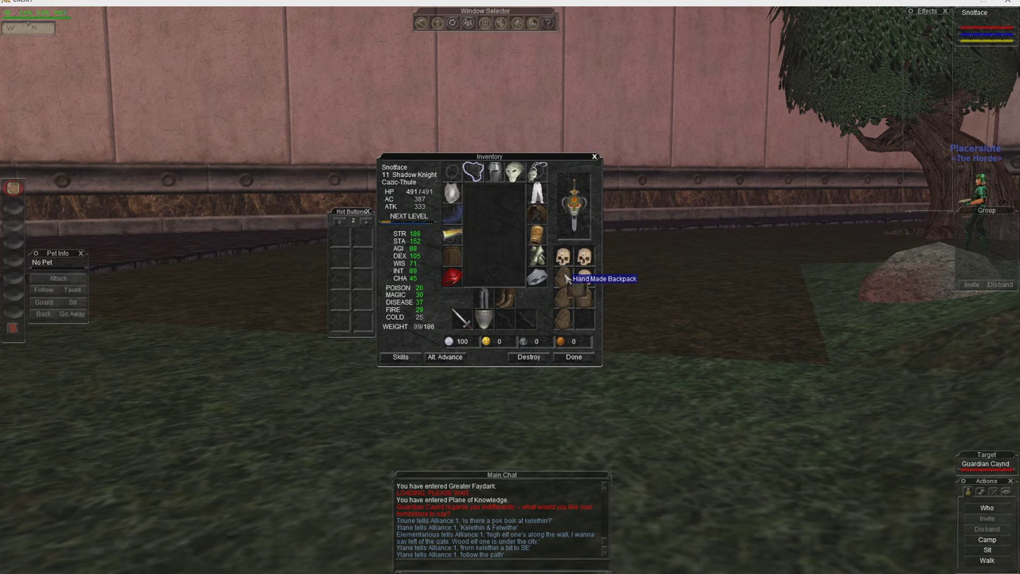
left_click(565, 275)
left_click(351, 264)
left_click(341, 257)
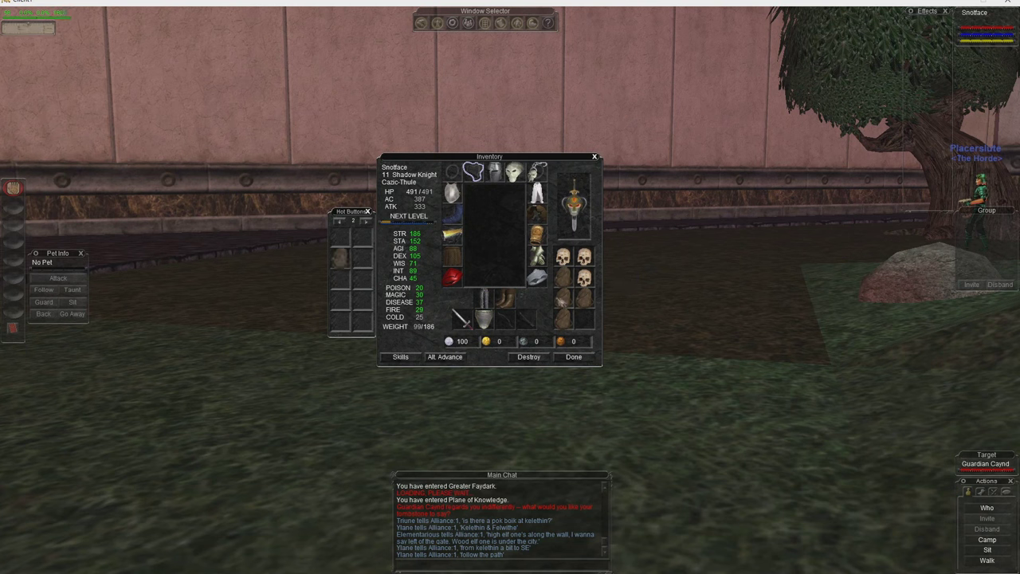
left_click(565, 298)
left_click(341, 277)
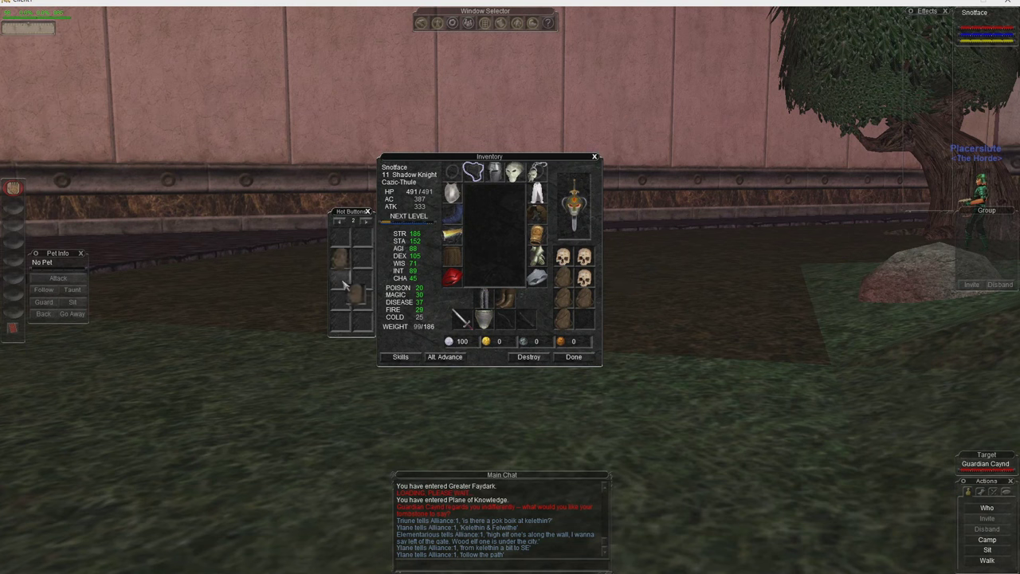
left_click(585, 301)
left_click(362, 279)
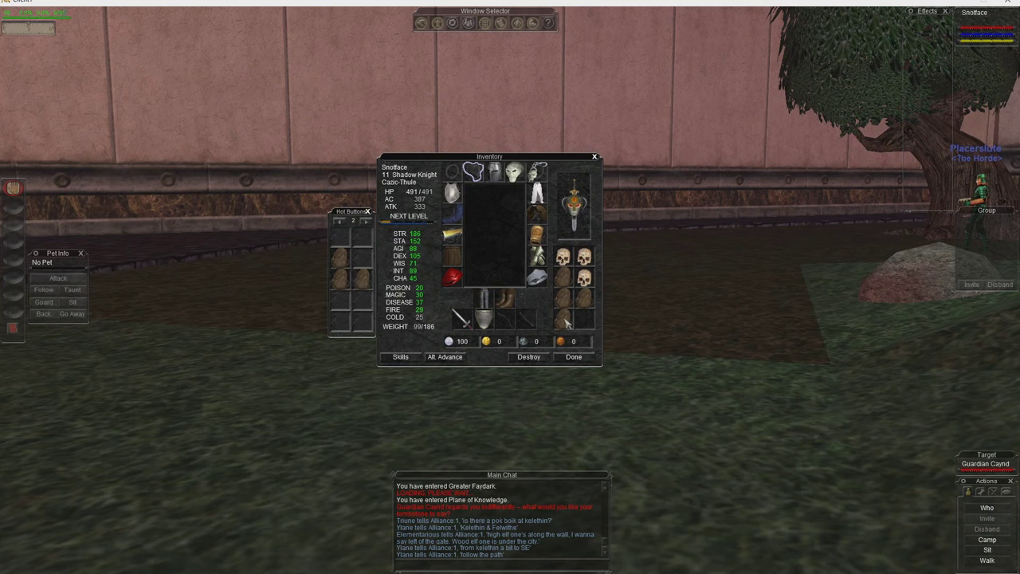
left_click(340, 299)
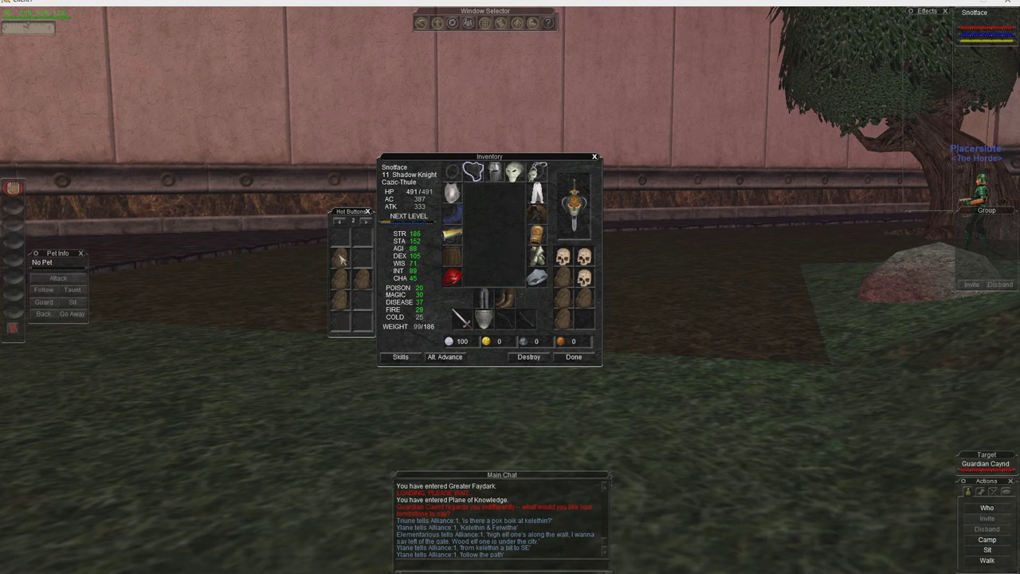
Step: Test the backpack hot buttons by opening the four containers, close them all and clear the current target
left_click(340, 257)
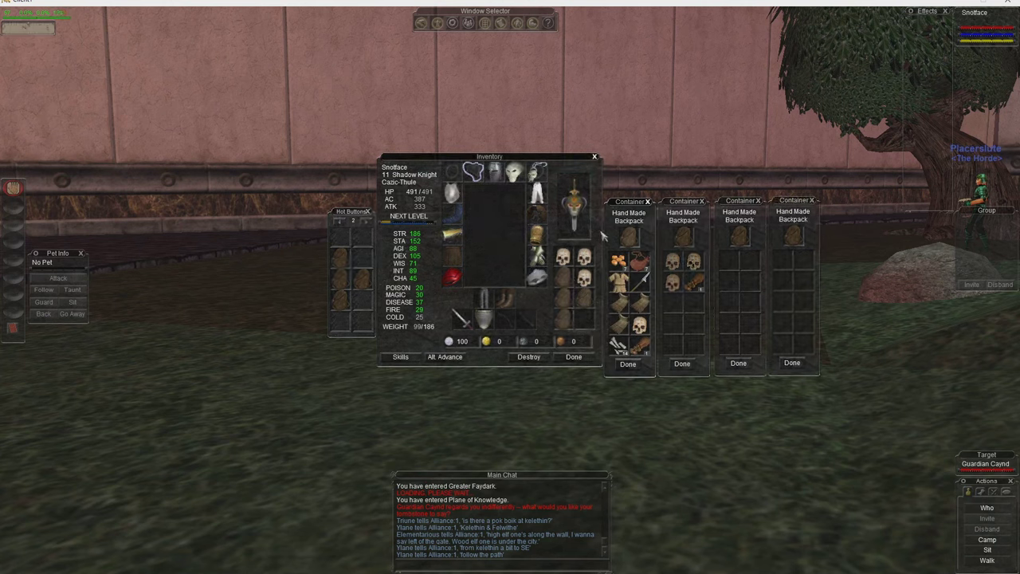
key("Escape")
key("Escape")
key("Escape")
key("Escape")
key("Escape")
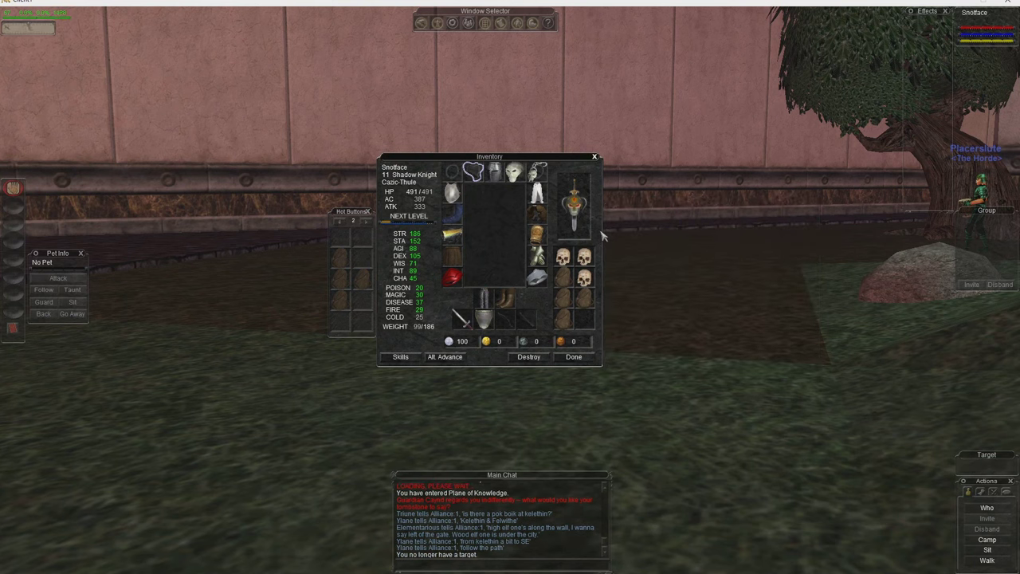